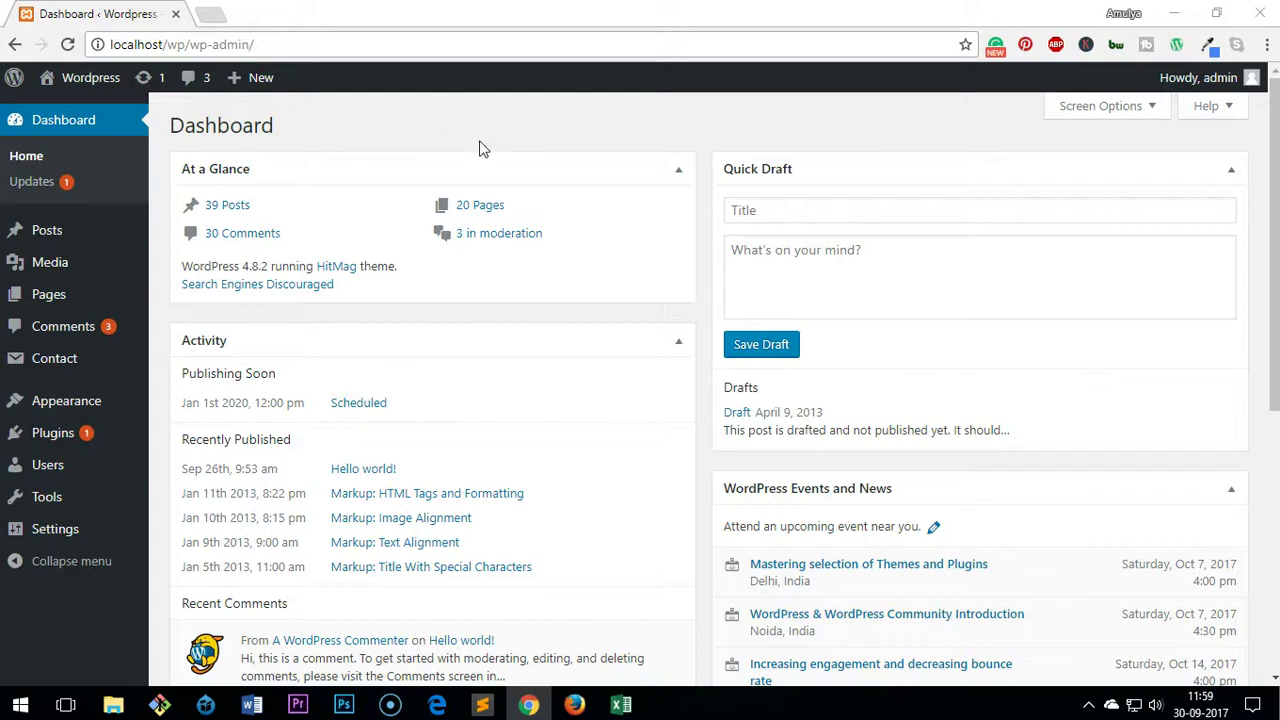
Visit the live site and preview the Sample Page, Media and Clearing Floats dropdowns.
mouse_move(78, 79)
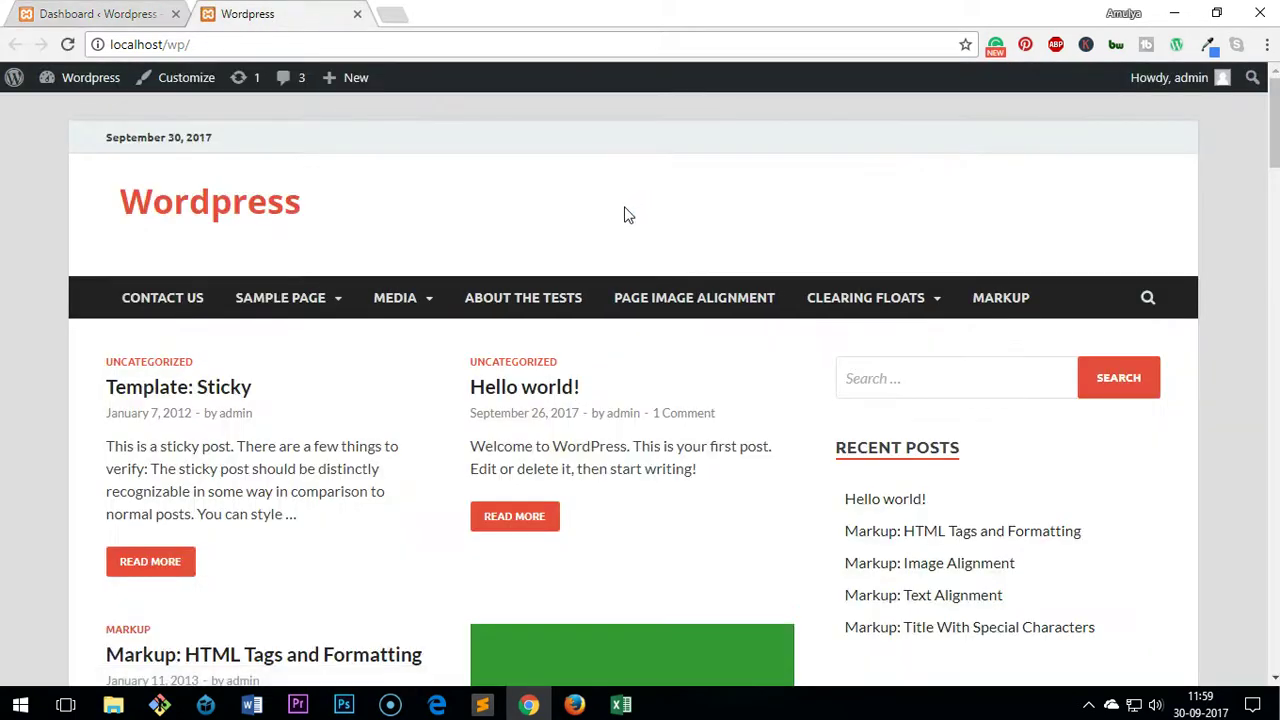
mouse_move(297, 297)
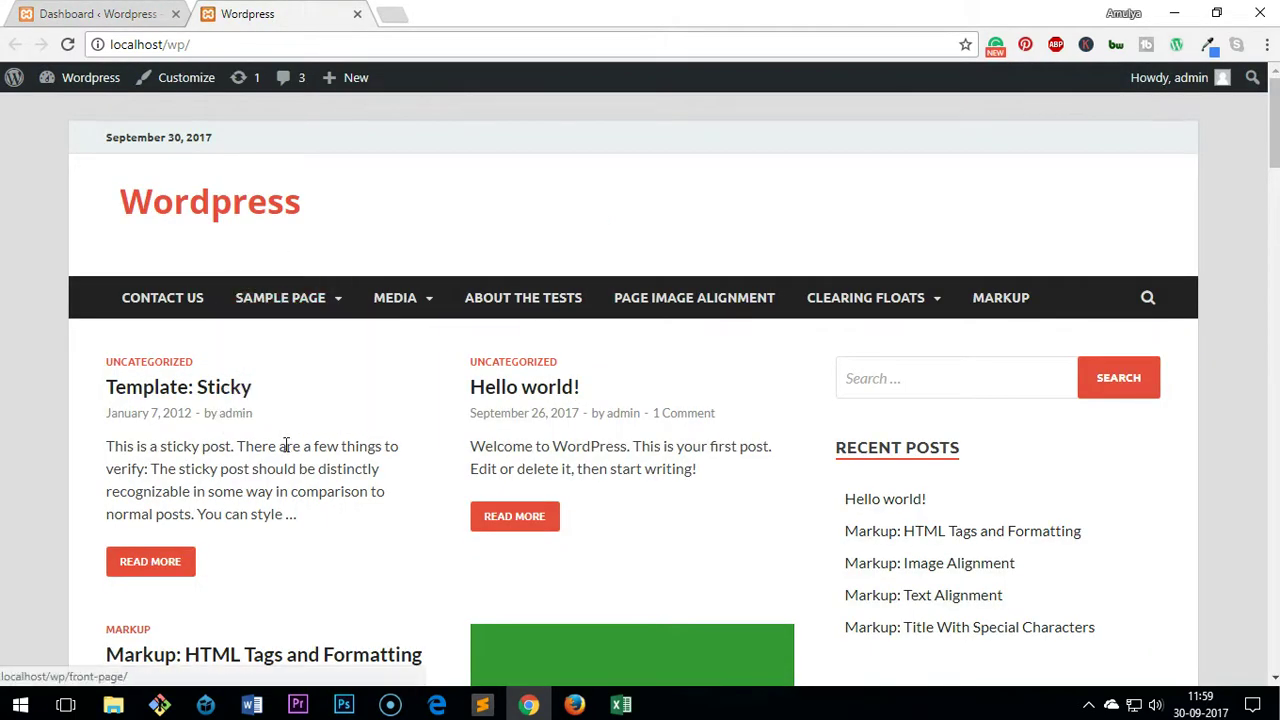
mouse_move(405, 297)
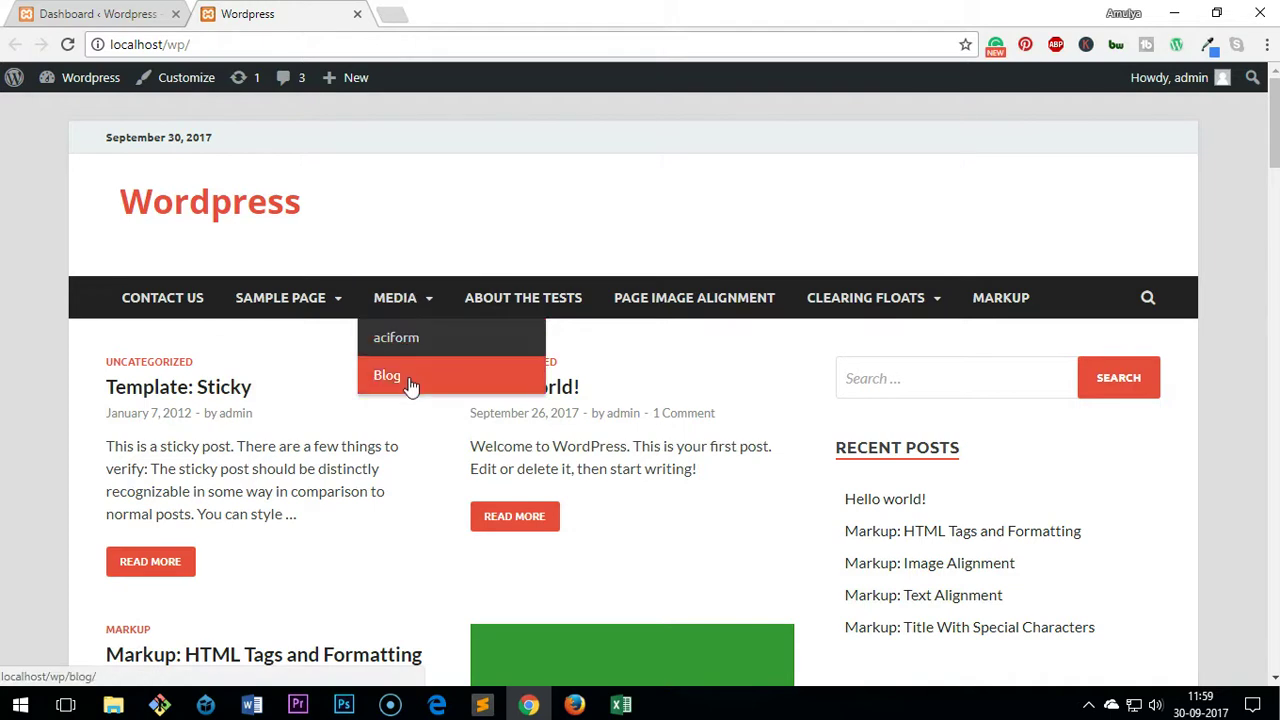
mouse_move(912, 299)
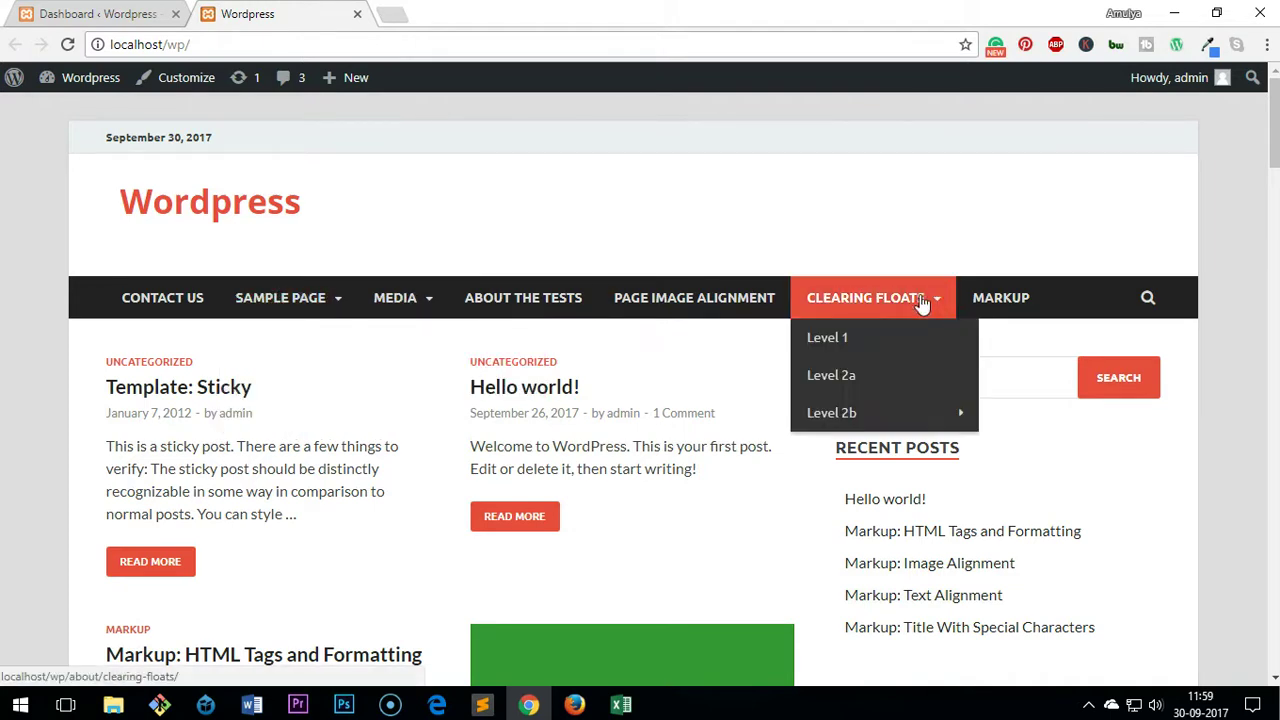
mouse_move(890, 415)
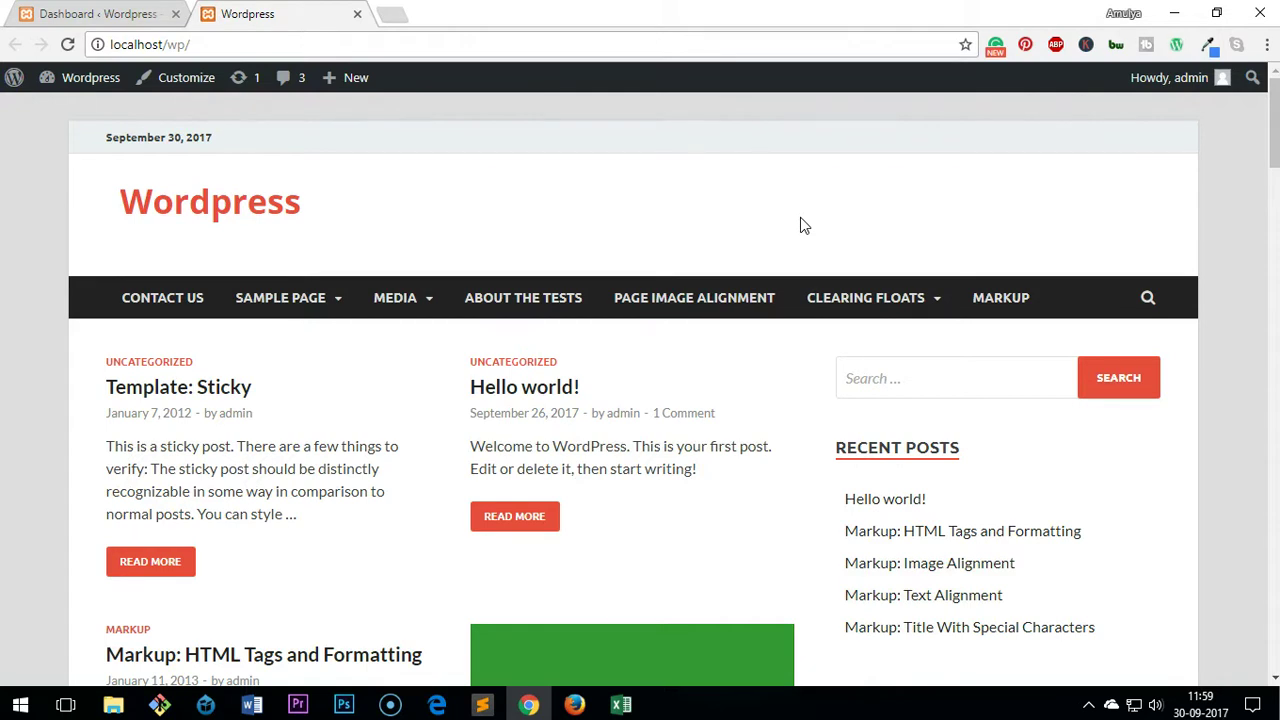
mouse_move(250, 325)
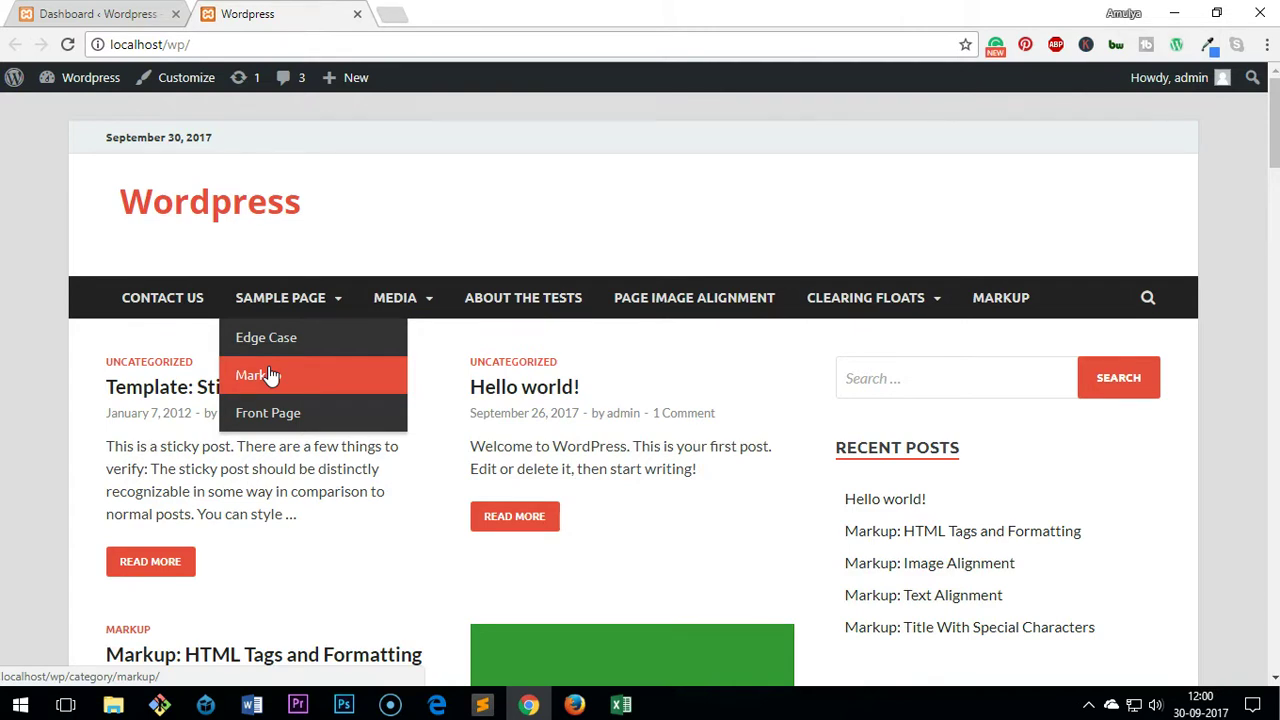
Return to the admin tab and load the /wp-admin/ Dashboard.
click(150, 20)
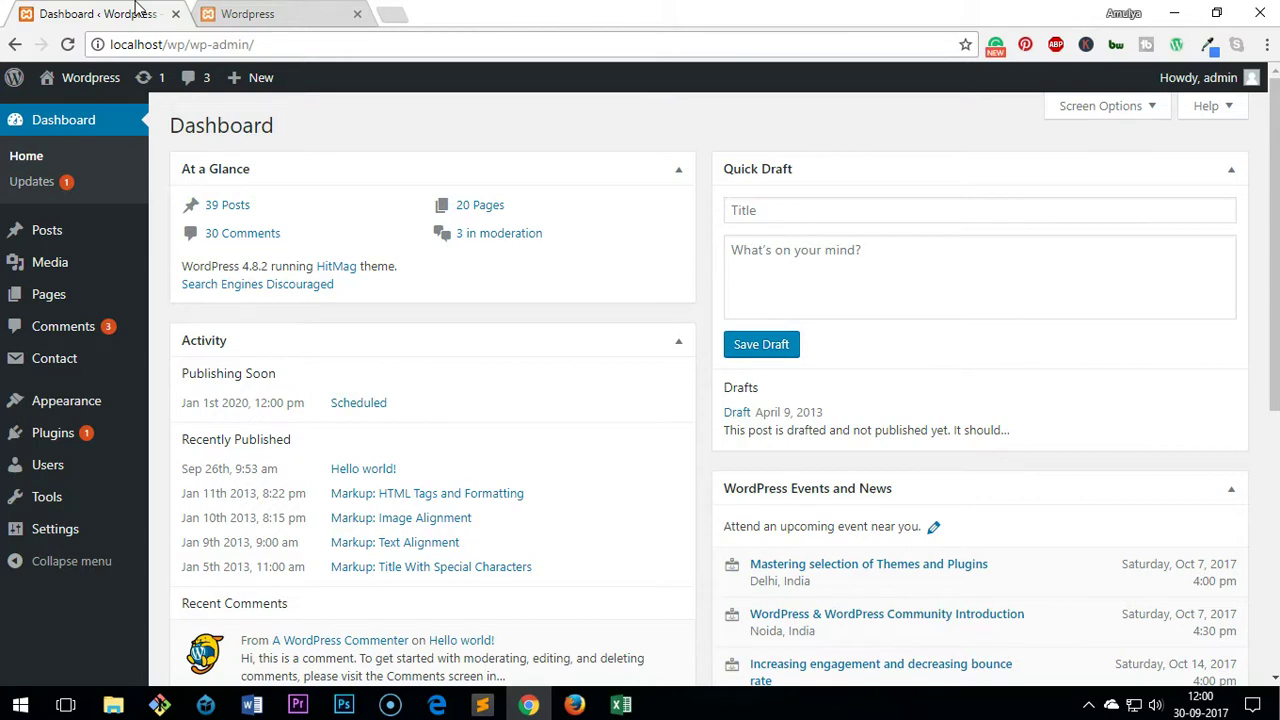
drag(182, 50, 308, 53)
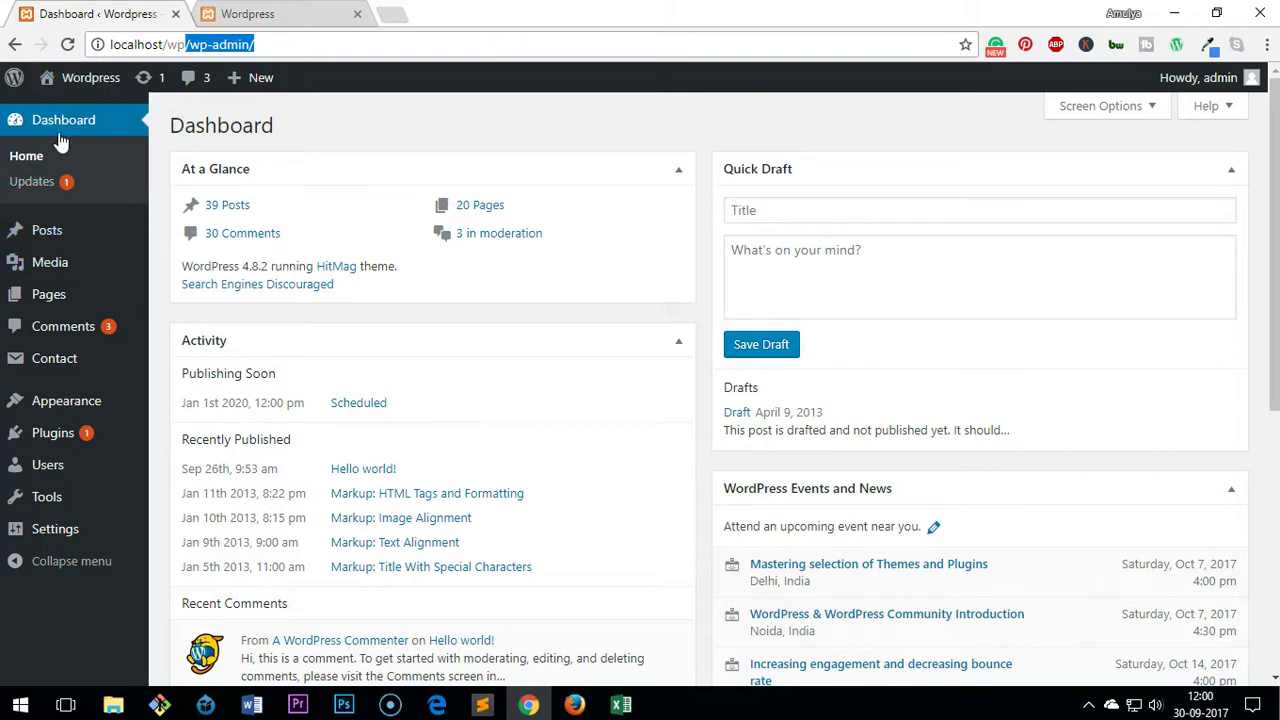
mouse_move(1275, 250)
mouse_down()
mouse_move(1275, 500)
mouse_move(1275, 250)
mouse_up()
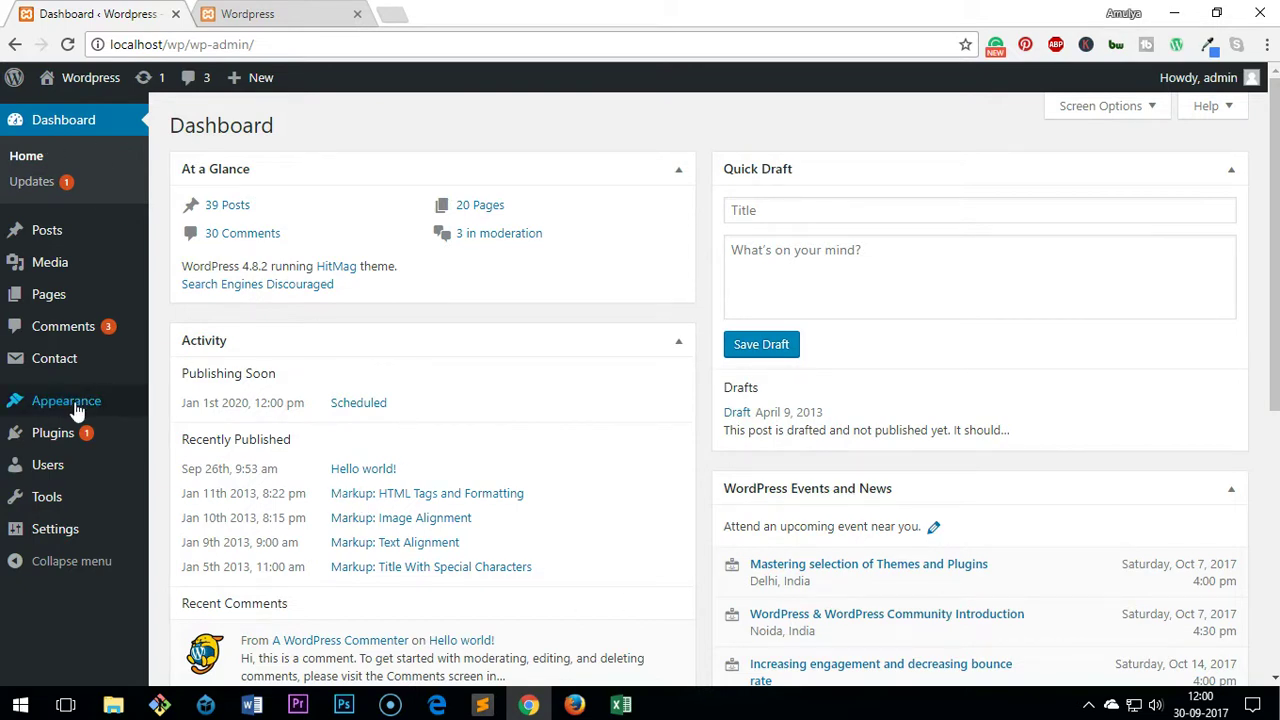
mouse_move(77, 409)
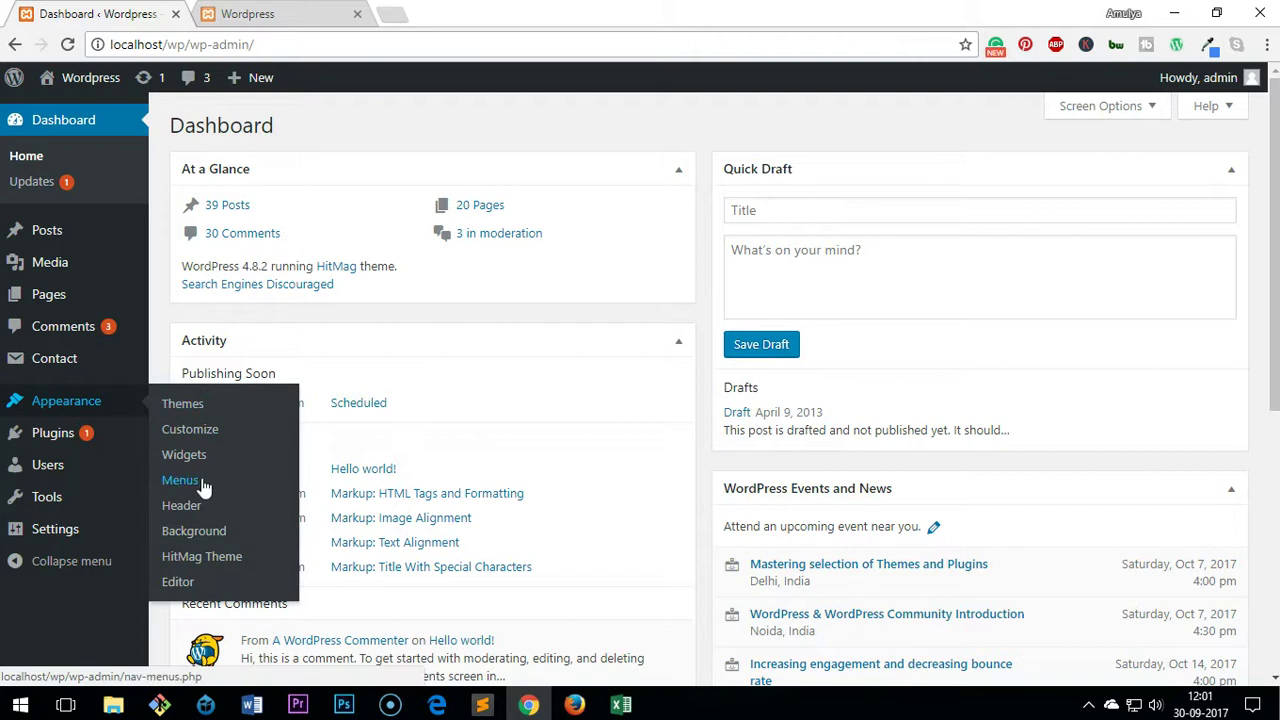
Open Appearance > Menus in full screen with the Pages box collapsed.
click(81, 400)
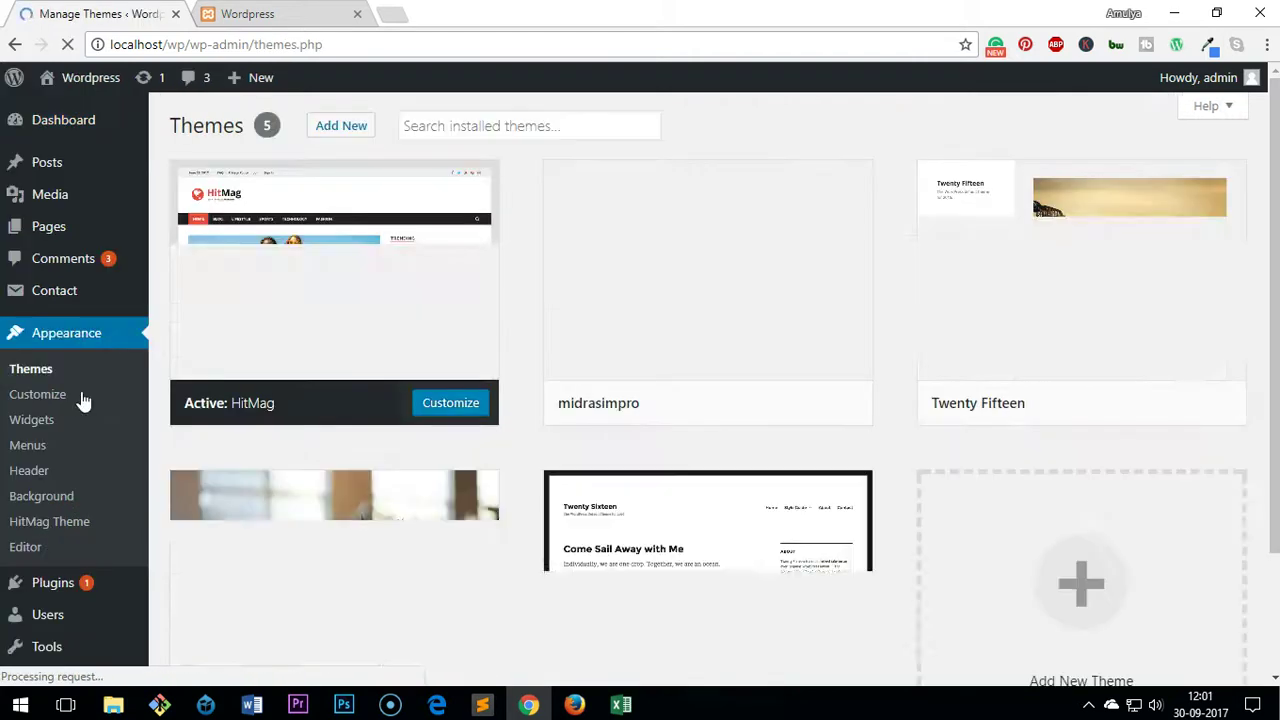
click(42, 448)
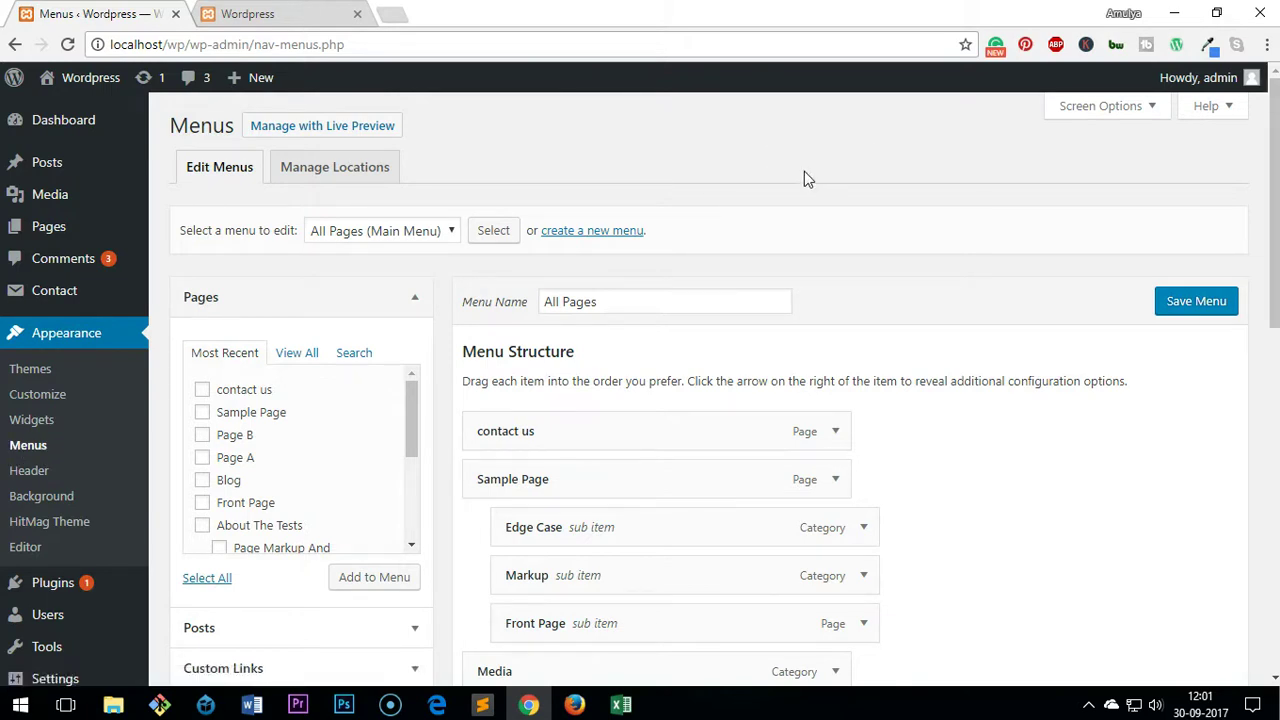
key(F11)
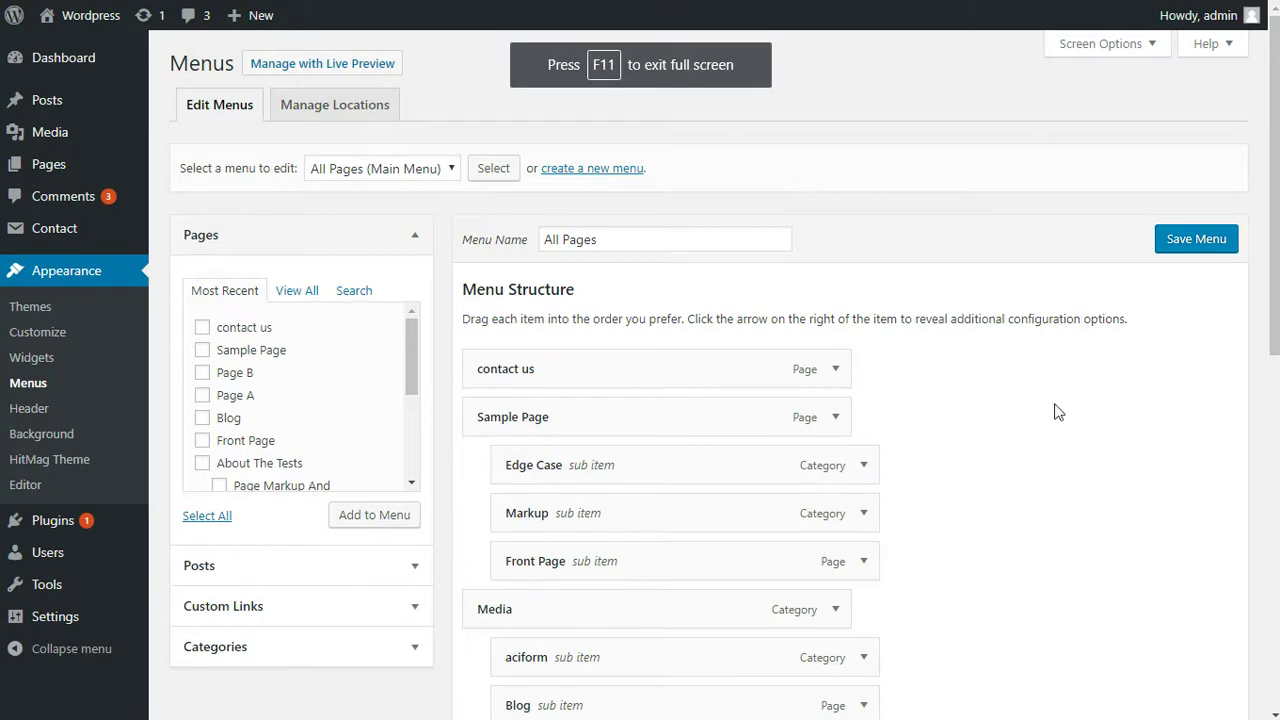
drag(1276, 262, 1276, 290)
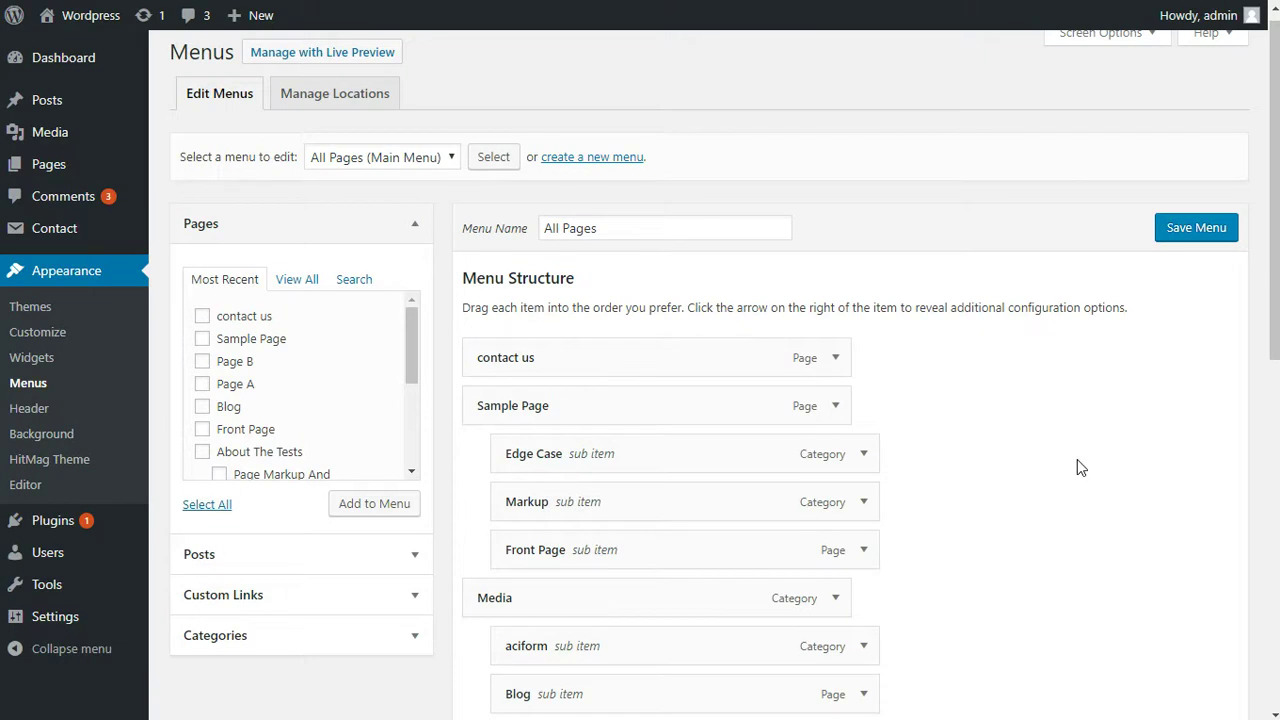
click(410, 226)
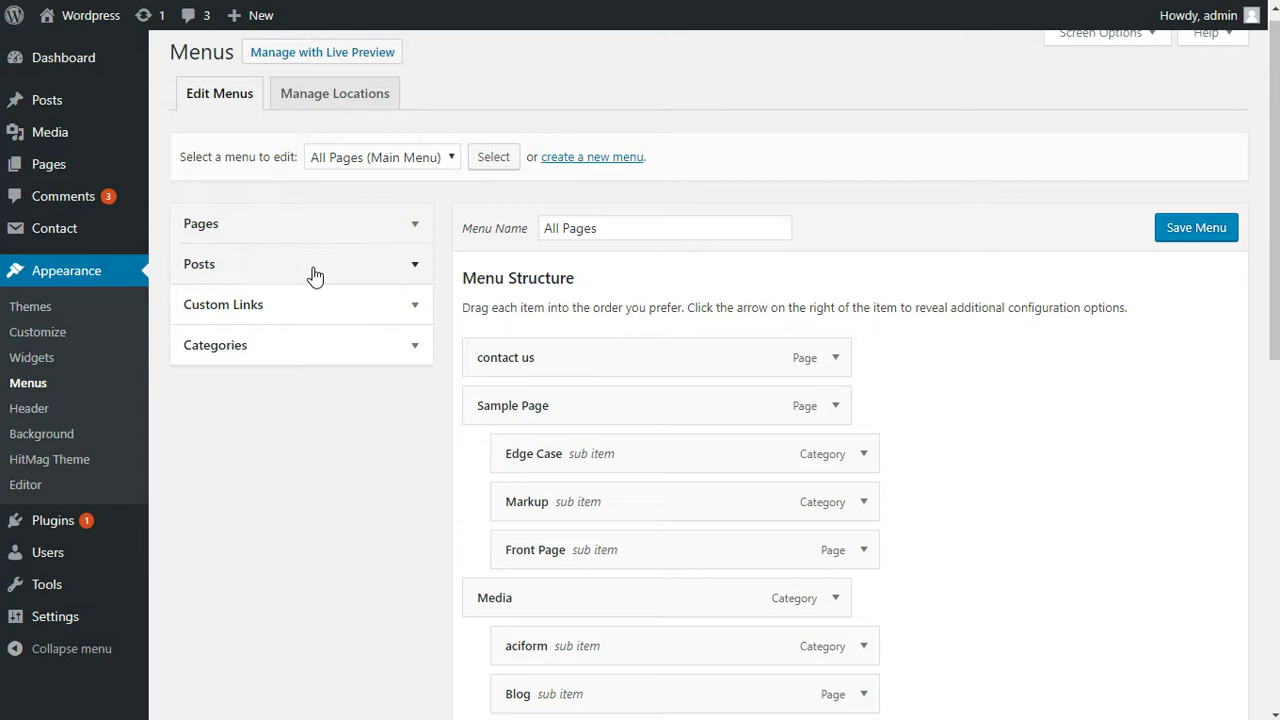
click(330, 311)
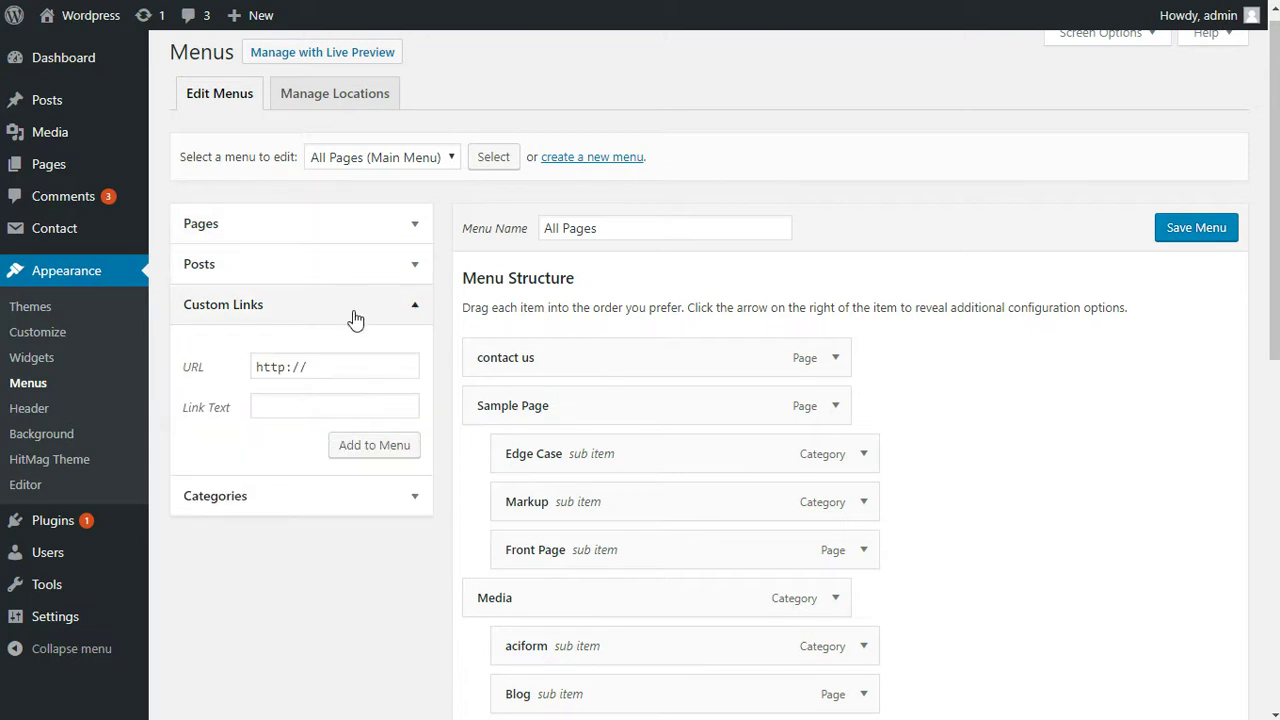
click(344, 367)
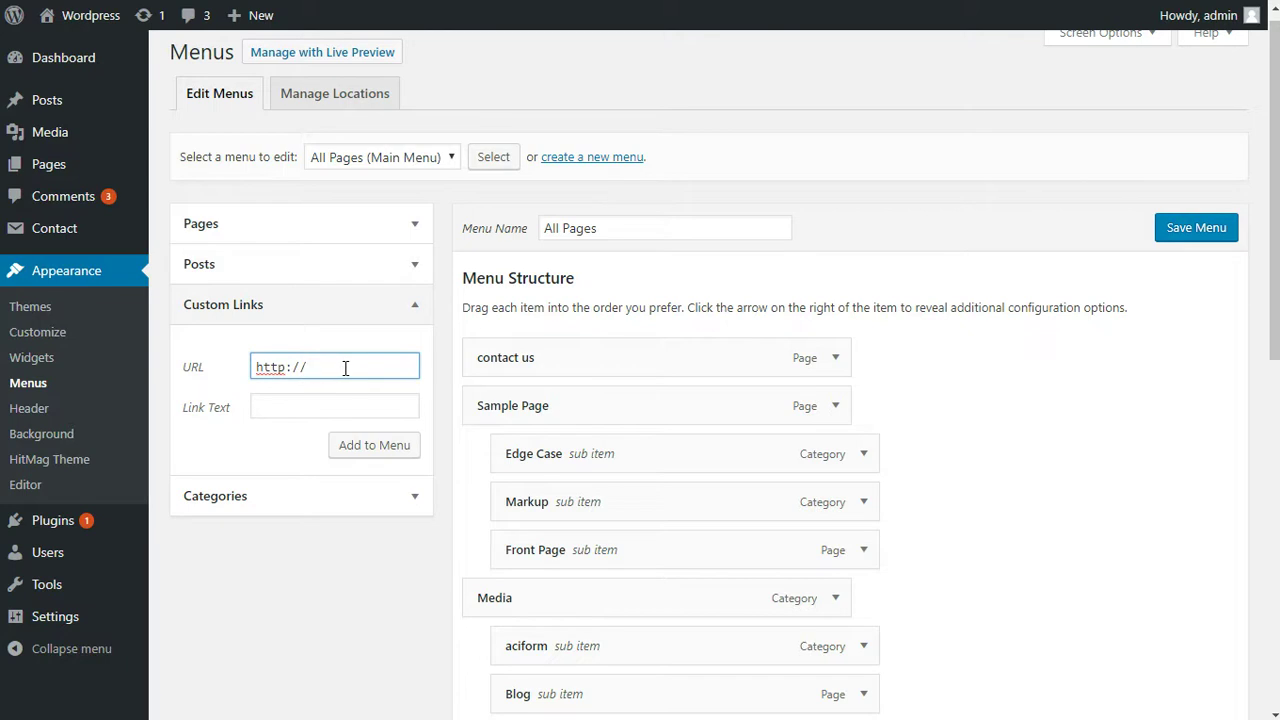
click(349, 405)
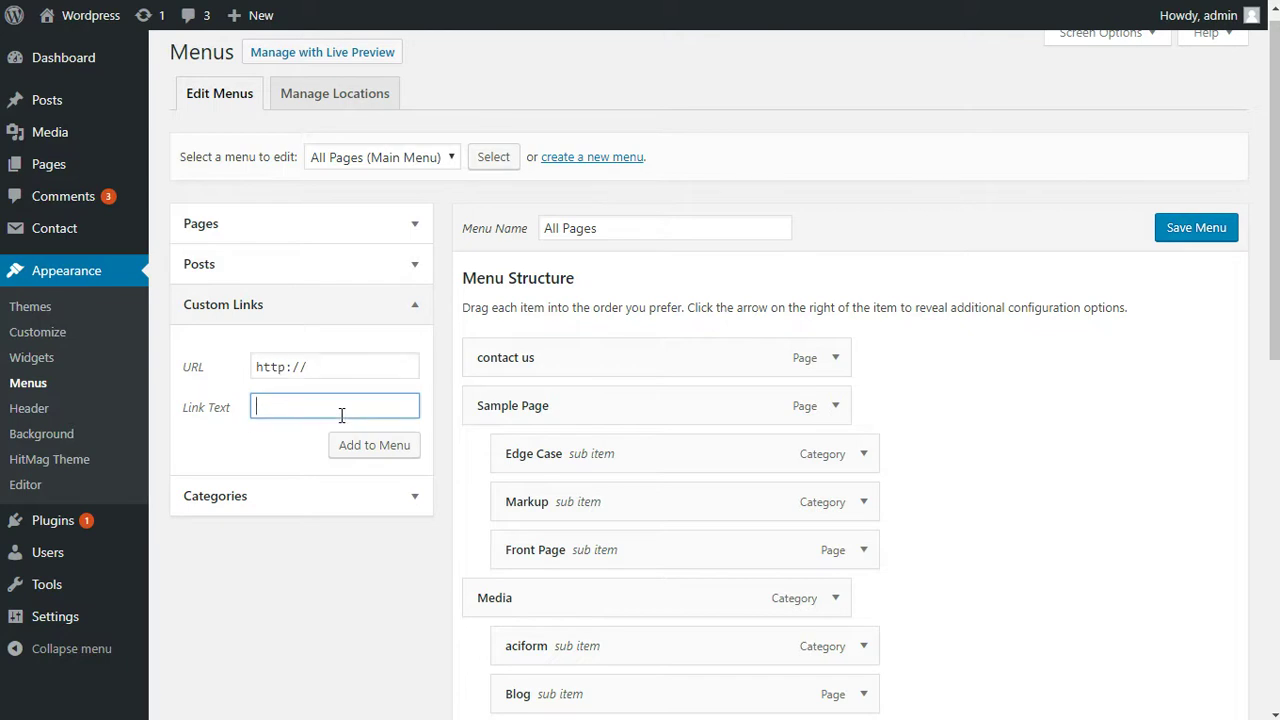
click(415, 312)
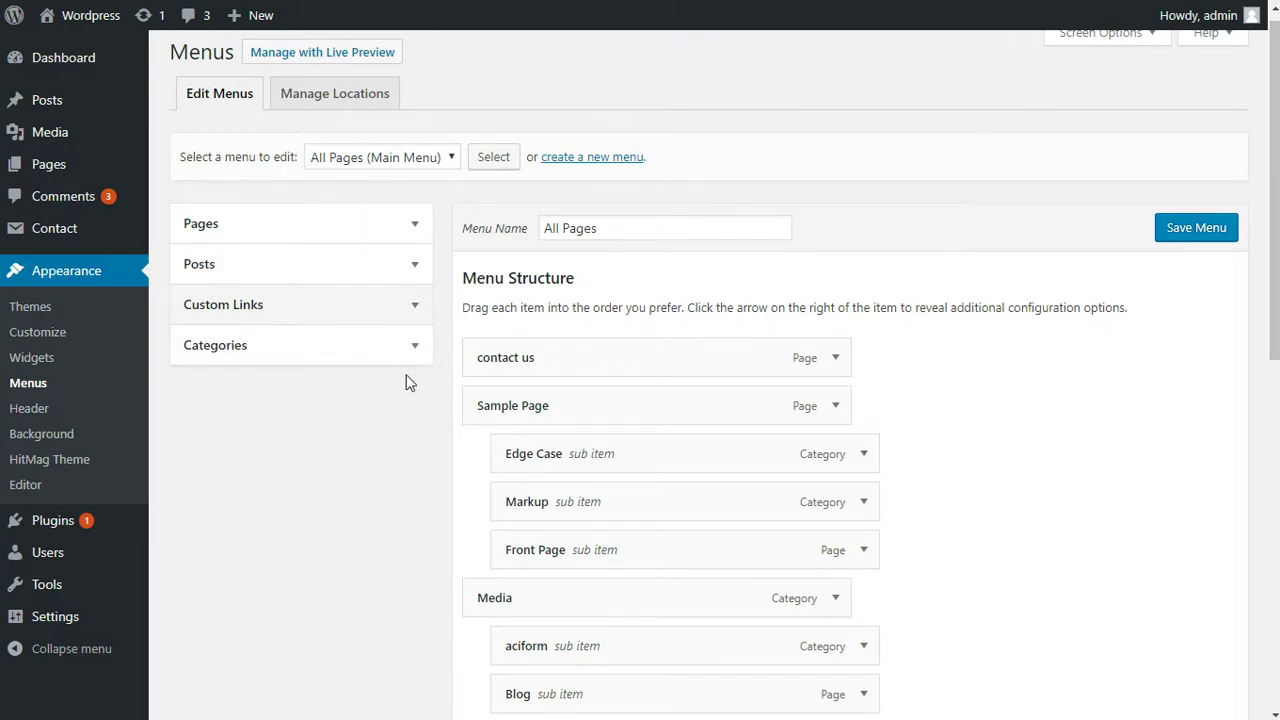
click(412, 347)
click(280, 401)
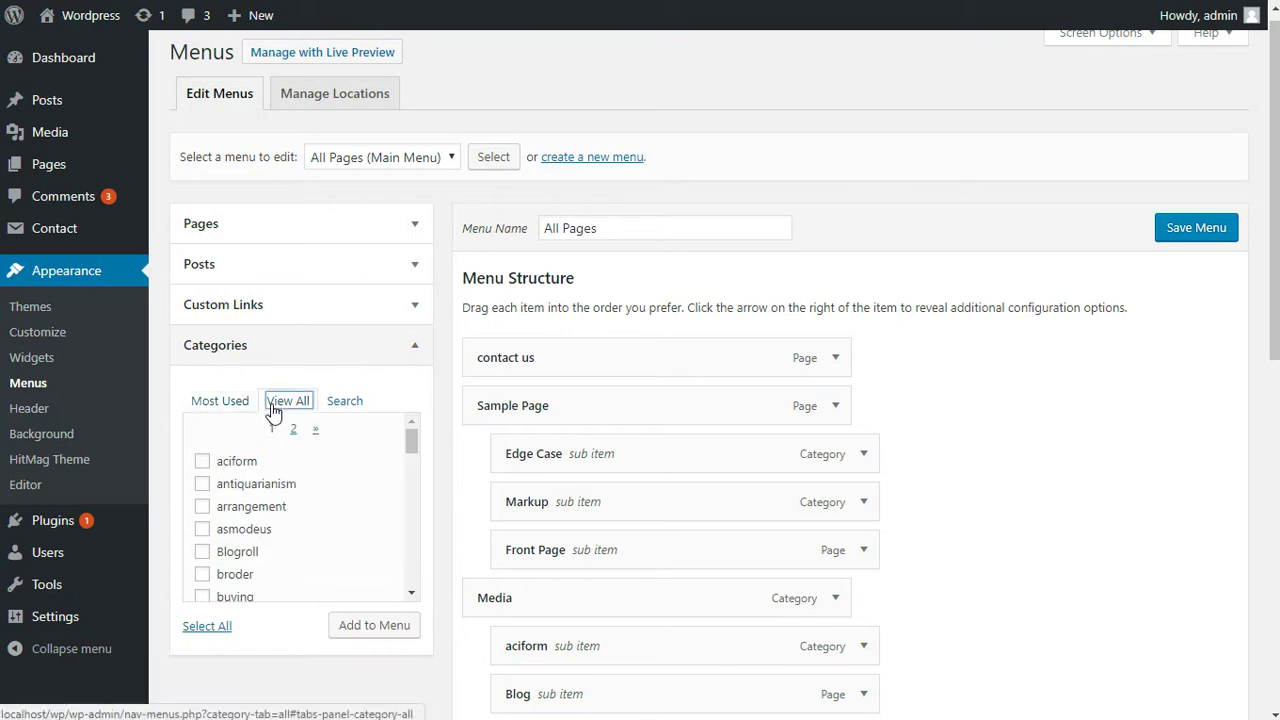
click(297, 430)
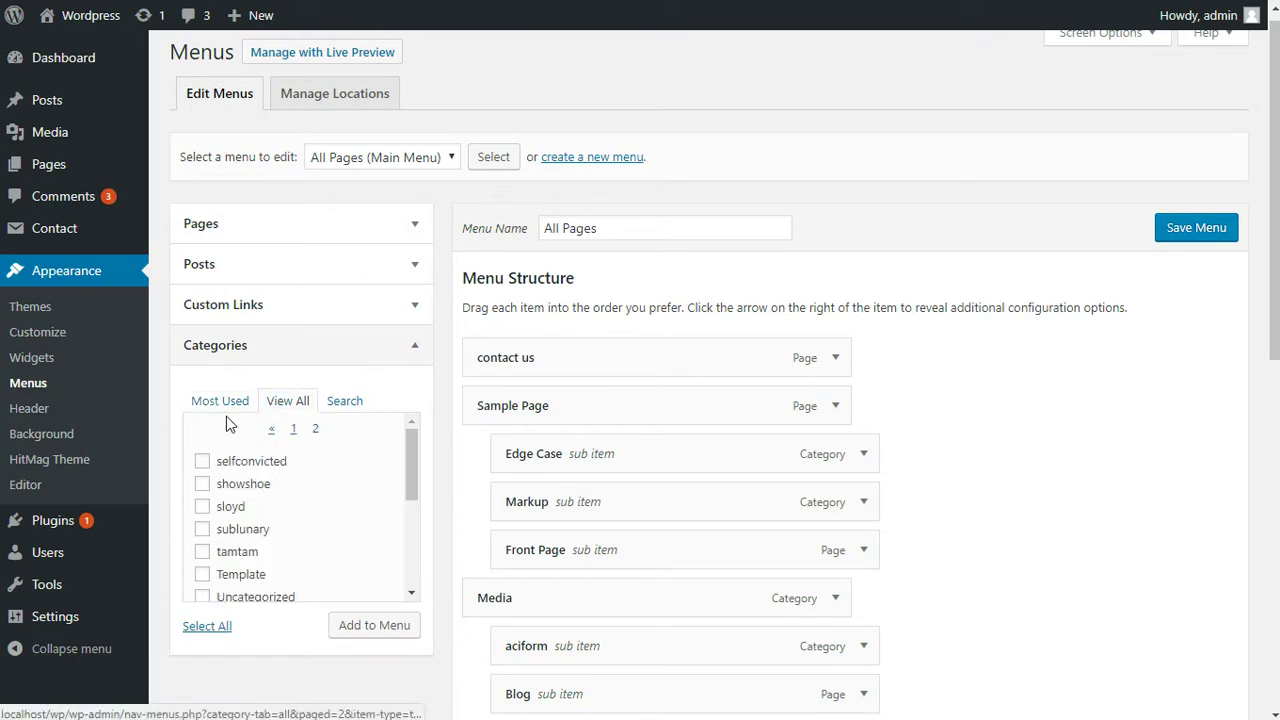
click(220, 401)
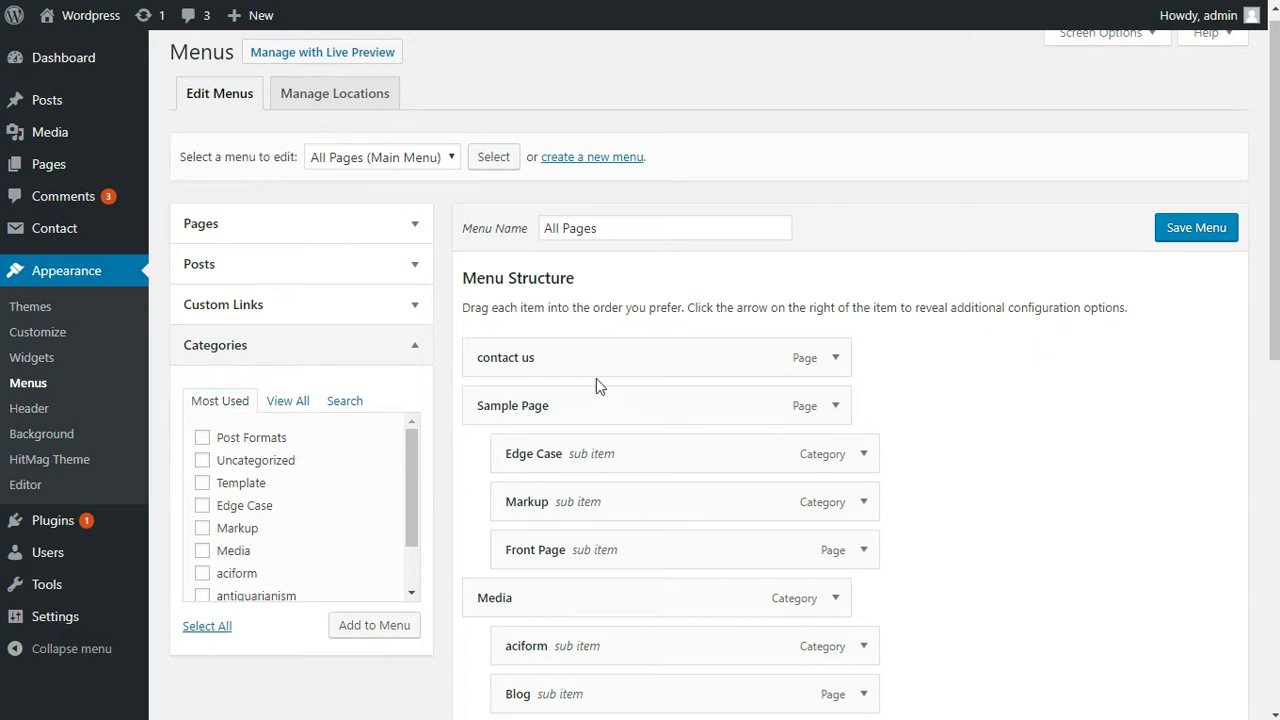
click(412, 348)
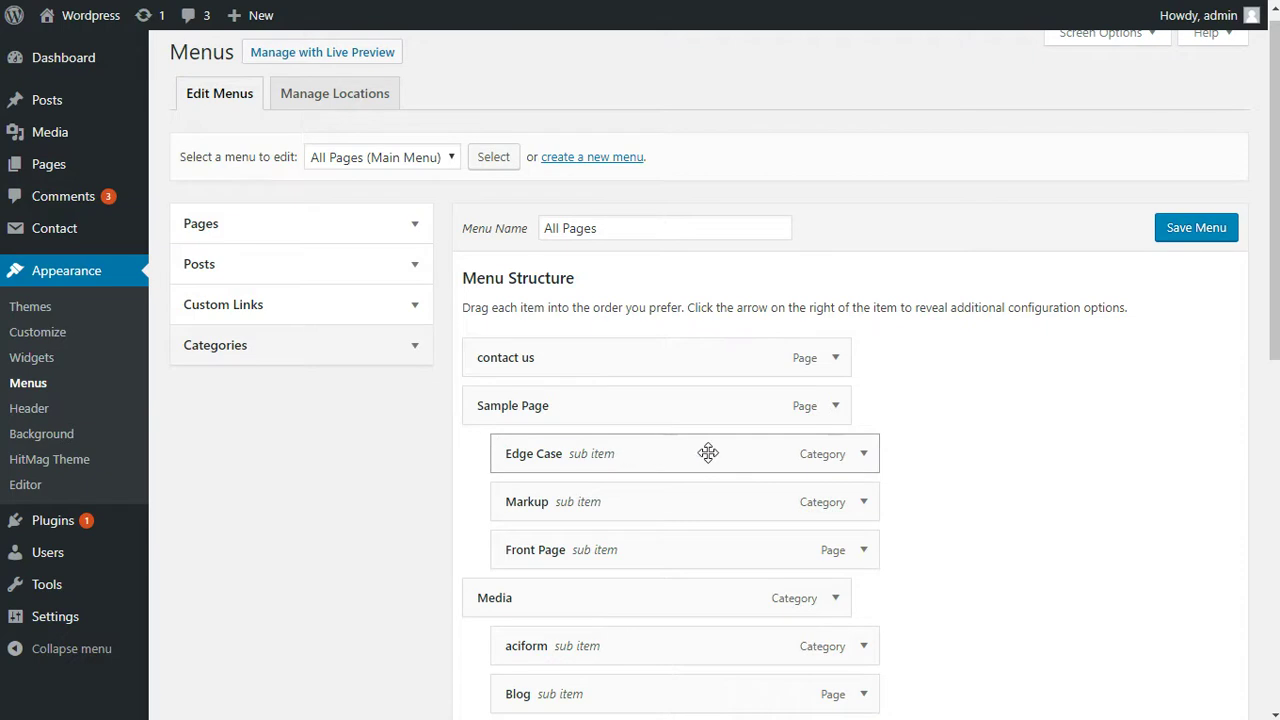
Promote Front Page, Markup and Edge Case to top-level items and save the menu.
drag(669, 557, 614, 554)
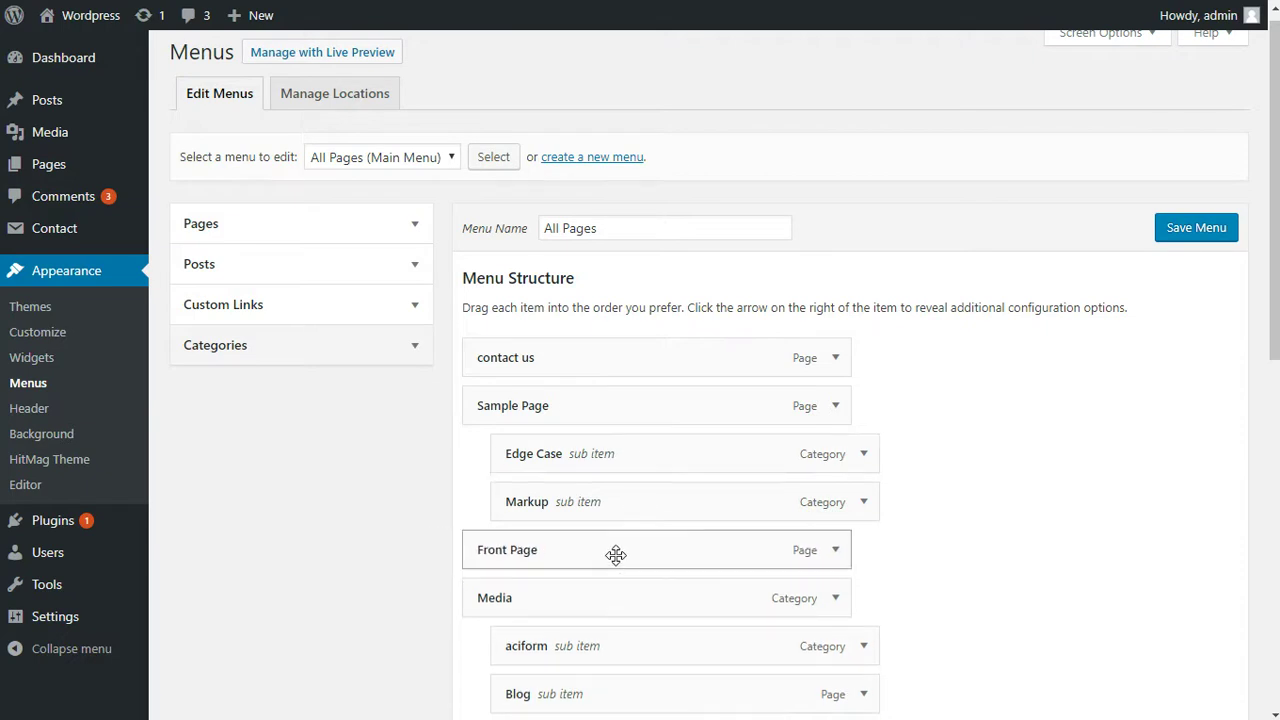
drag(677, 500, 631, 500)
drag(682, 458, 633, 466)
click(1210, 229)
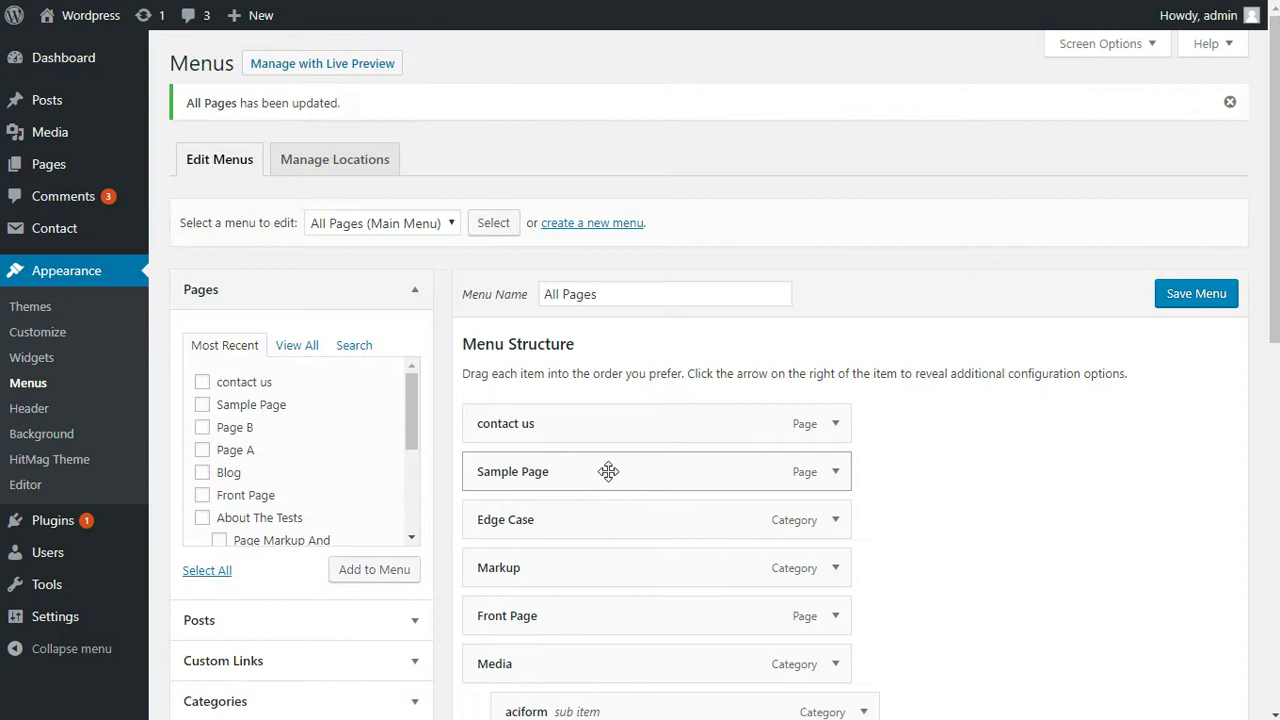
key(ctrl+Tab)
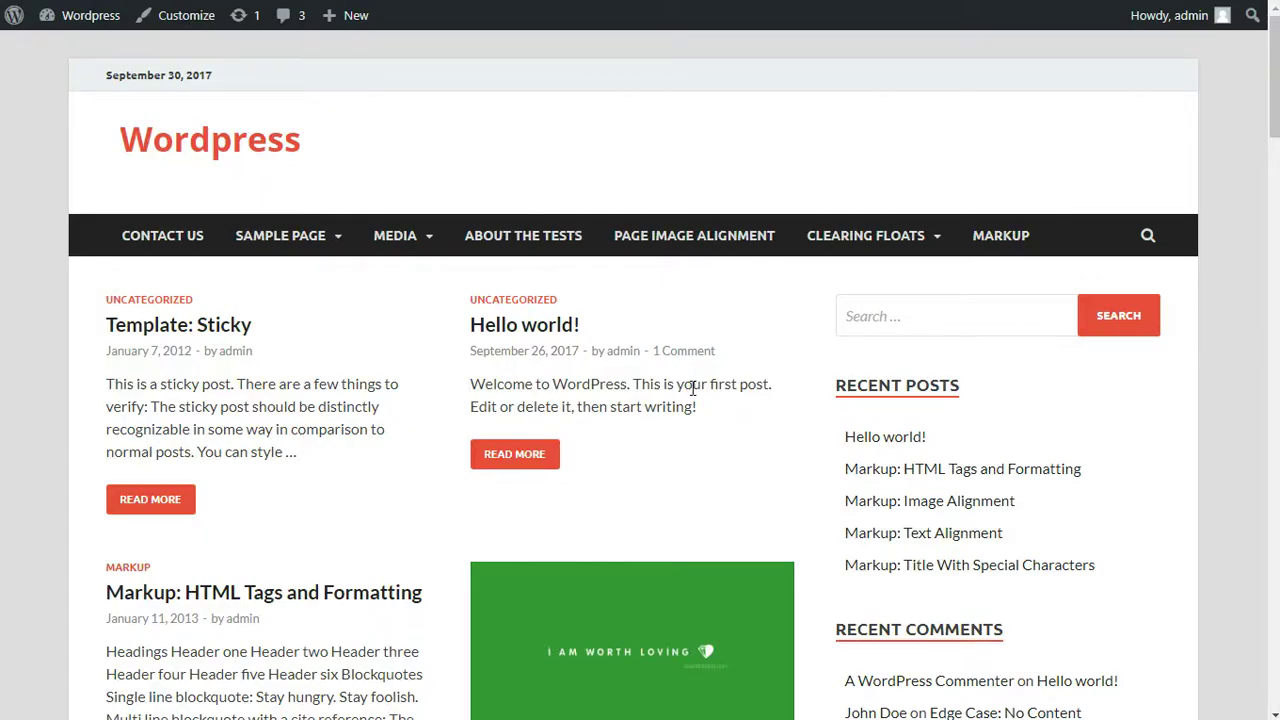
key(F5)
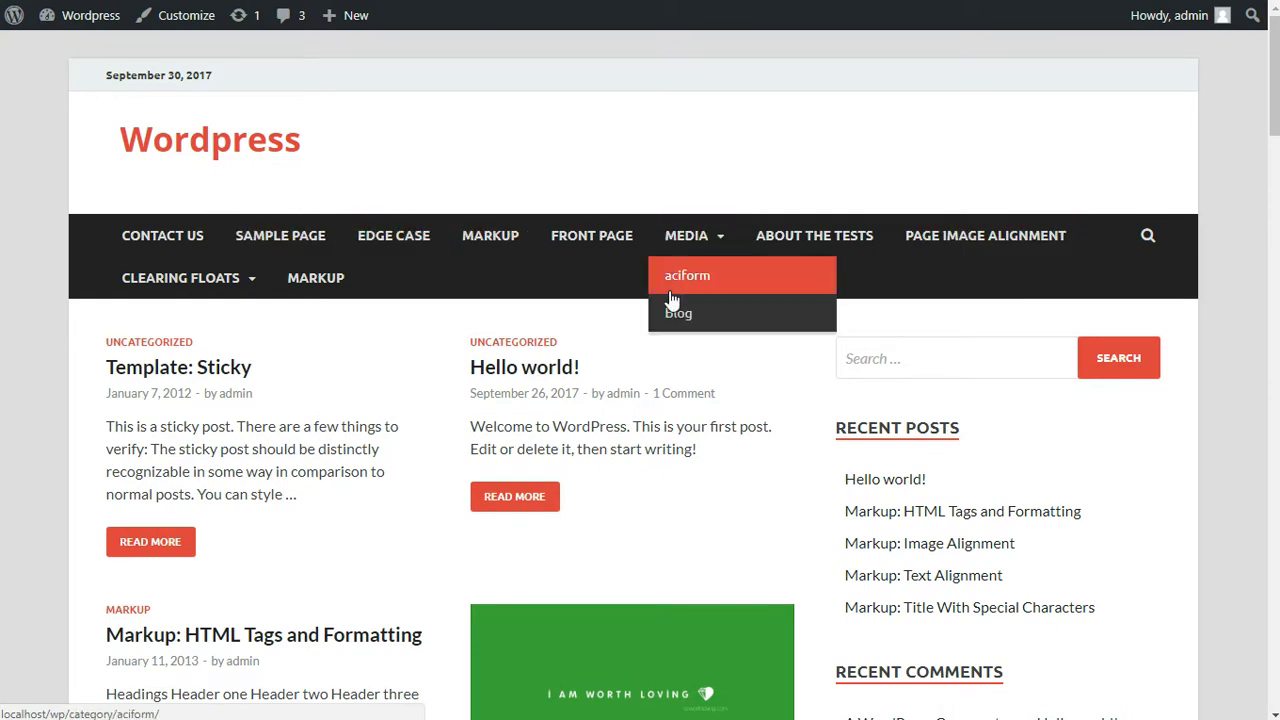
mouse_move(257, 285)
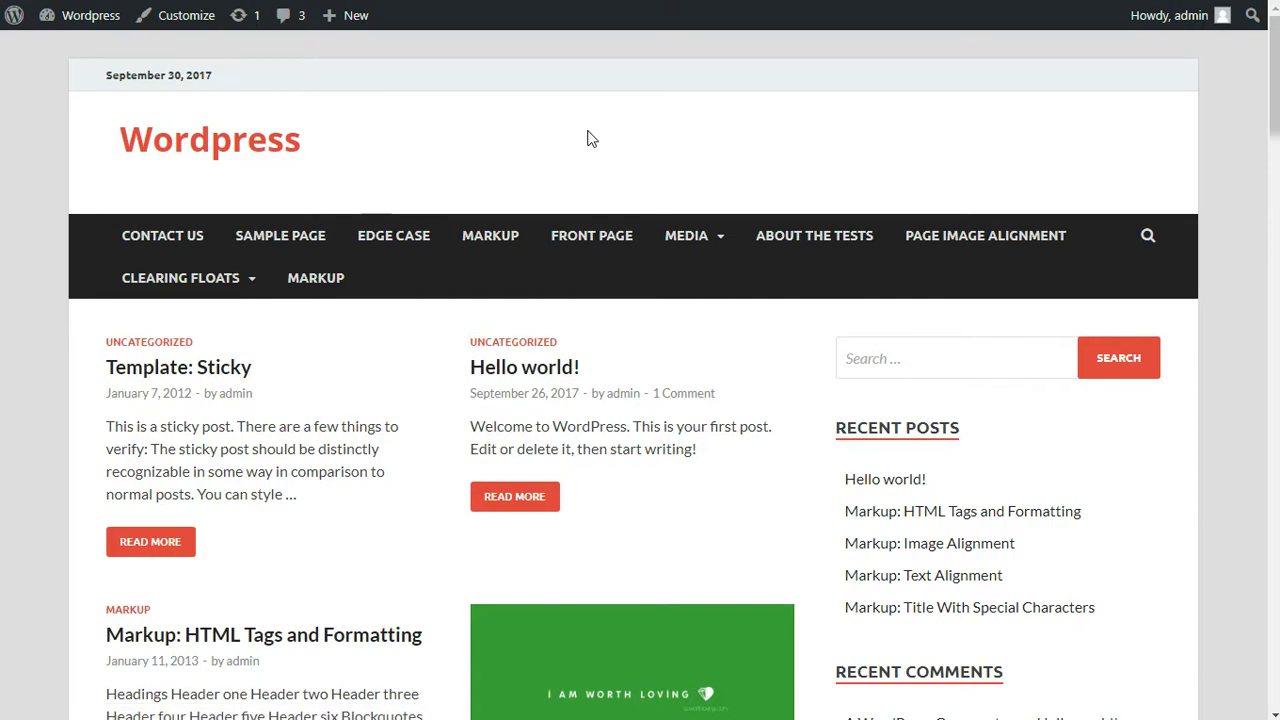
key(ctrl+Tab)
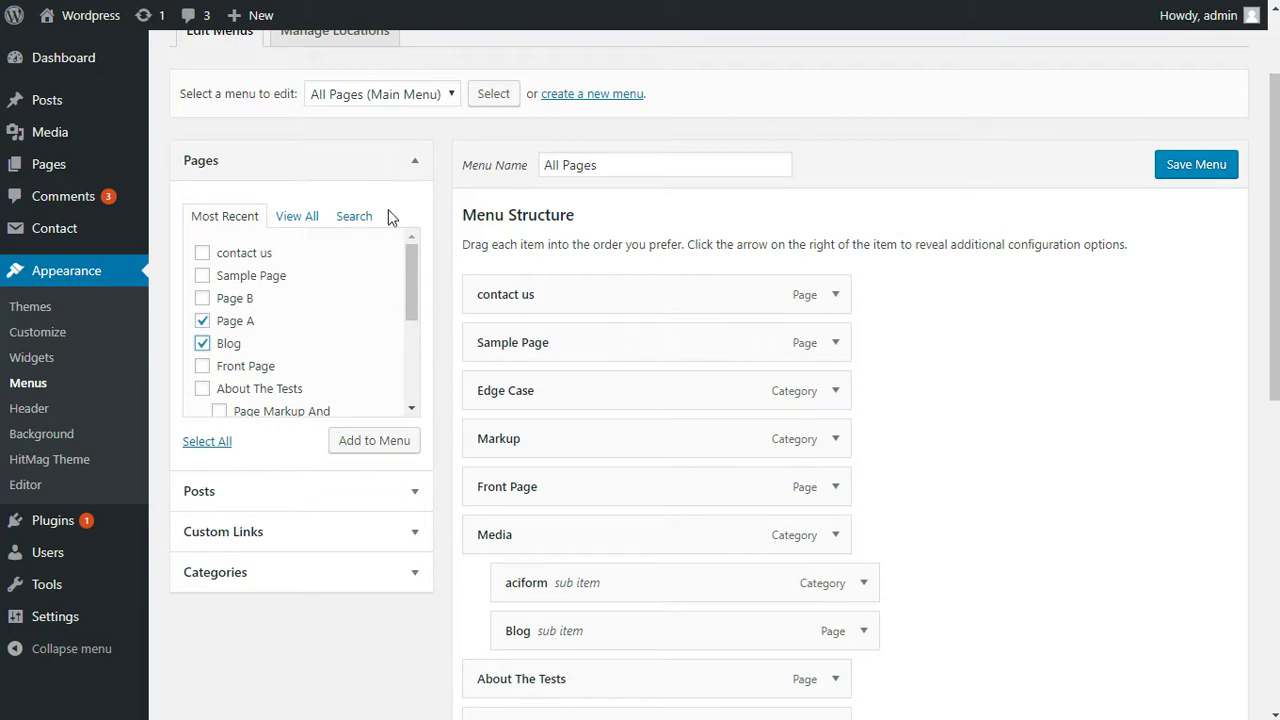
Select the Markup: Image Alignment post in the Posts box.
click(413, 174)
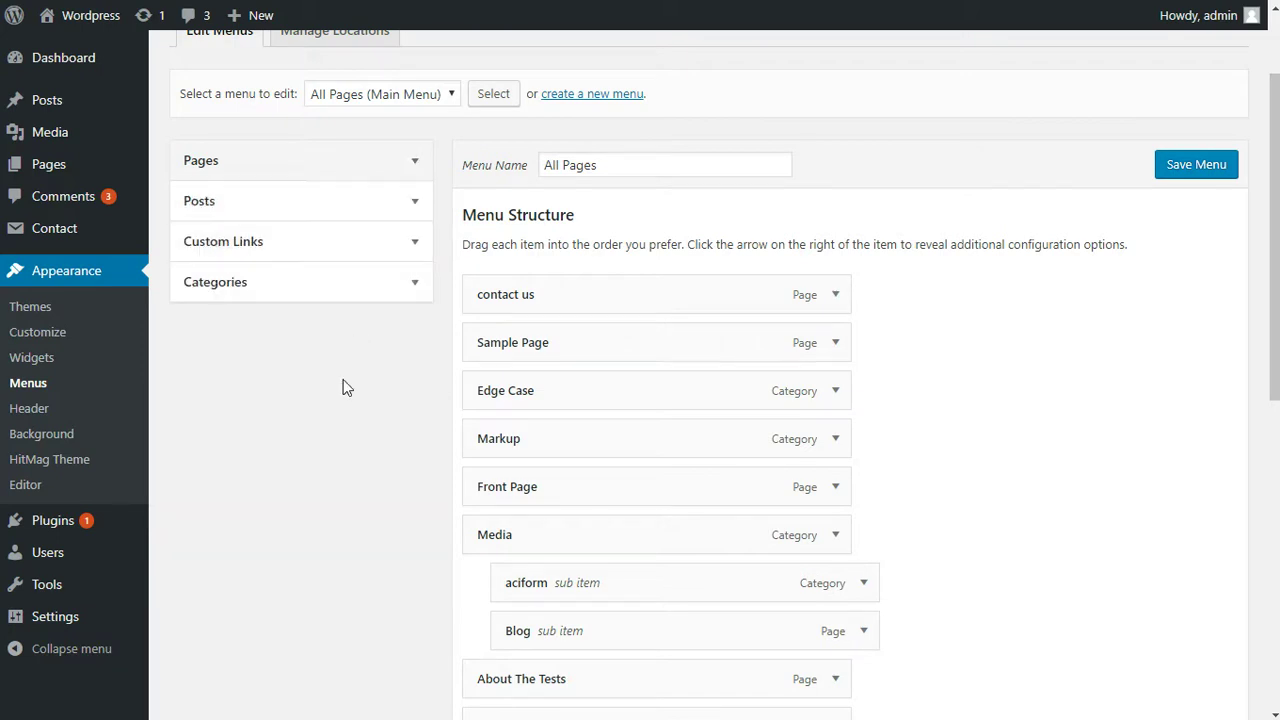
click(207, 200)
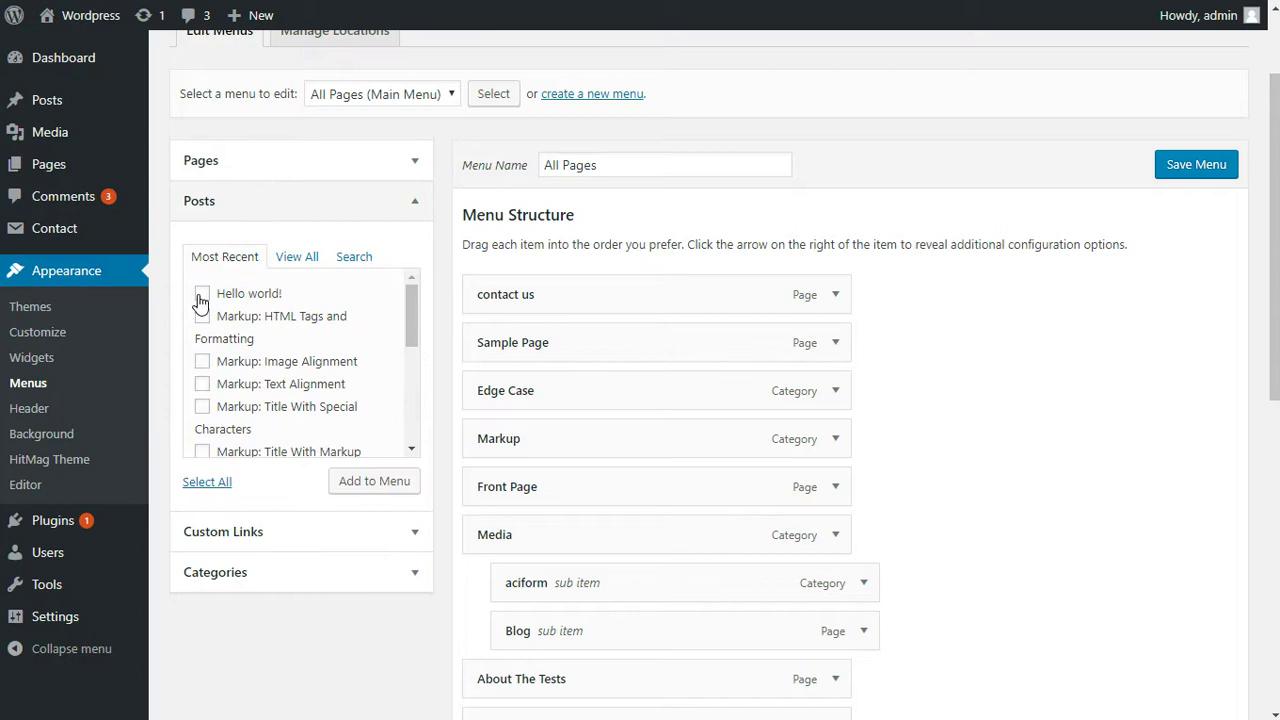
click(203, 362)
click(268, 531)
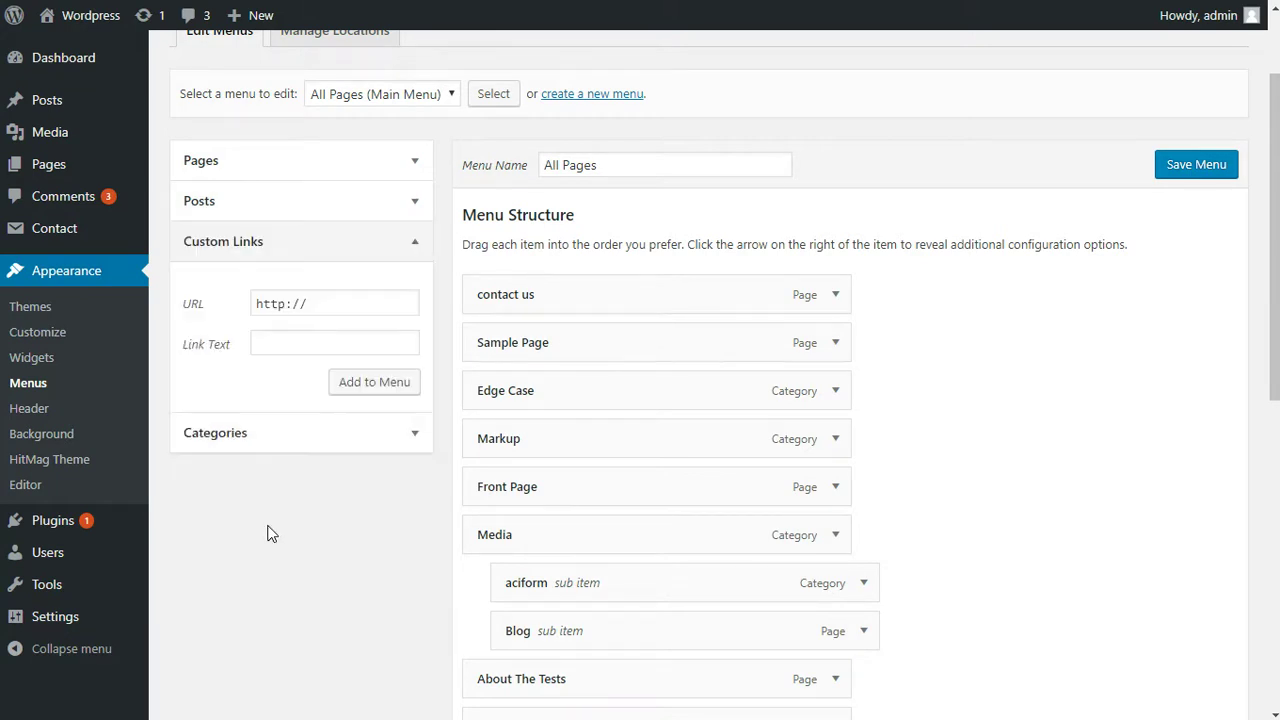
click(393, 258)
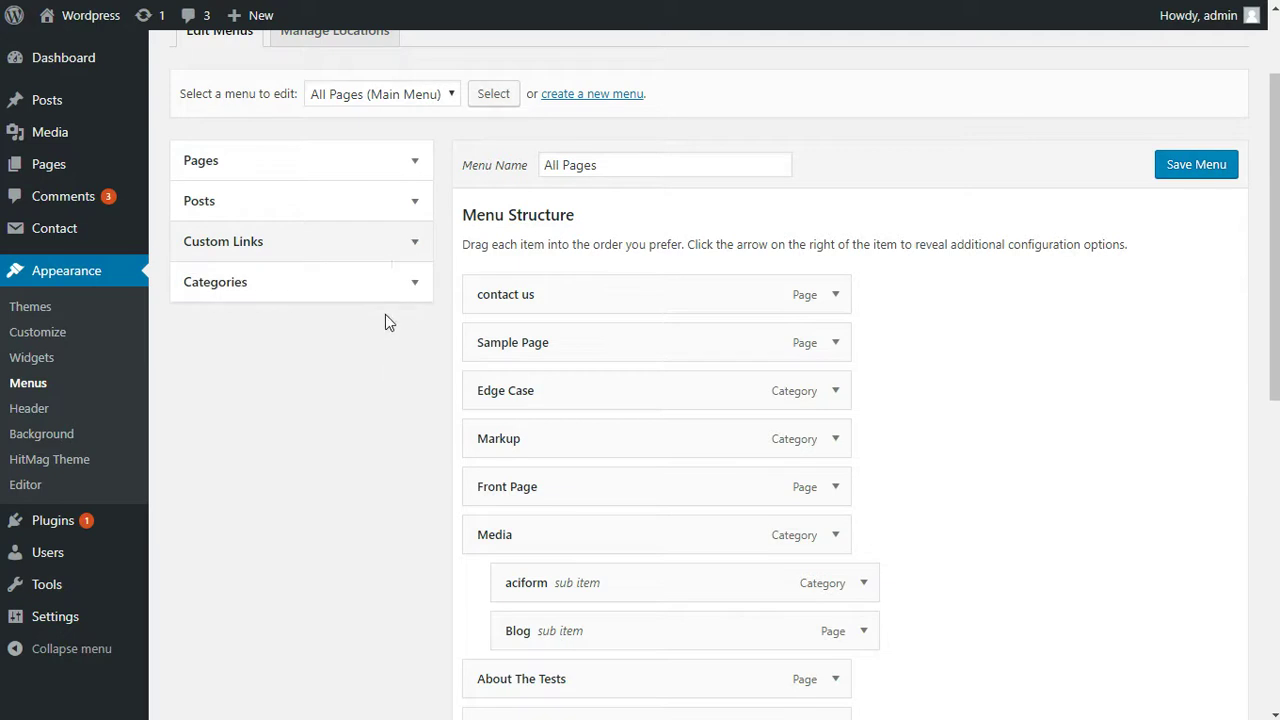
Tick the Markup and Blogroll categories from View All and add them to the menu.
click(414, 280)
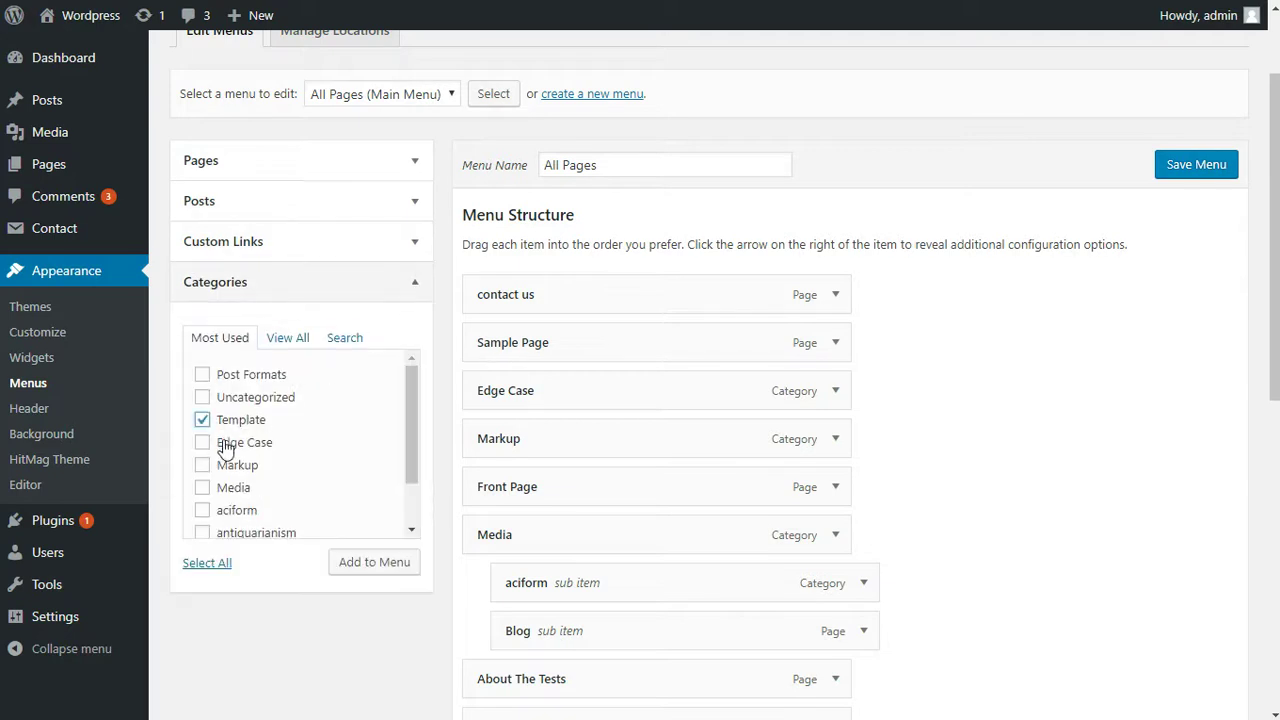
click(234, 468)
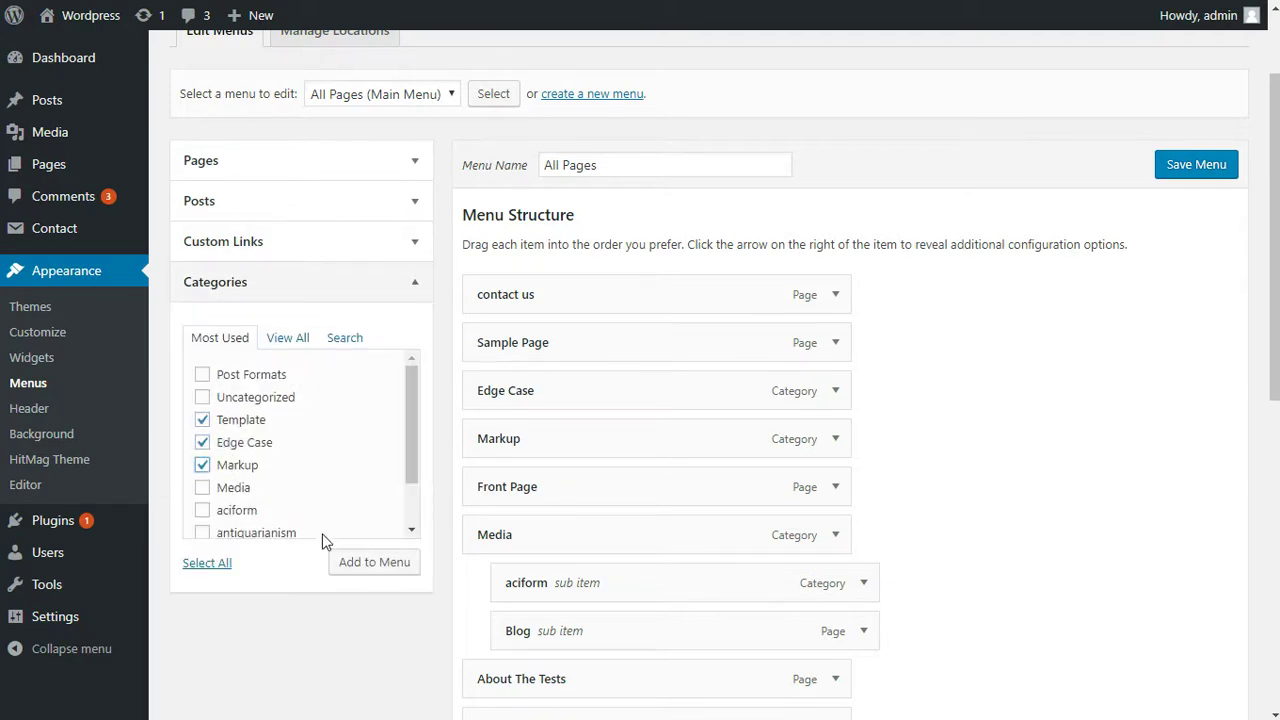
click(288, 337)
click(202, 488)
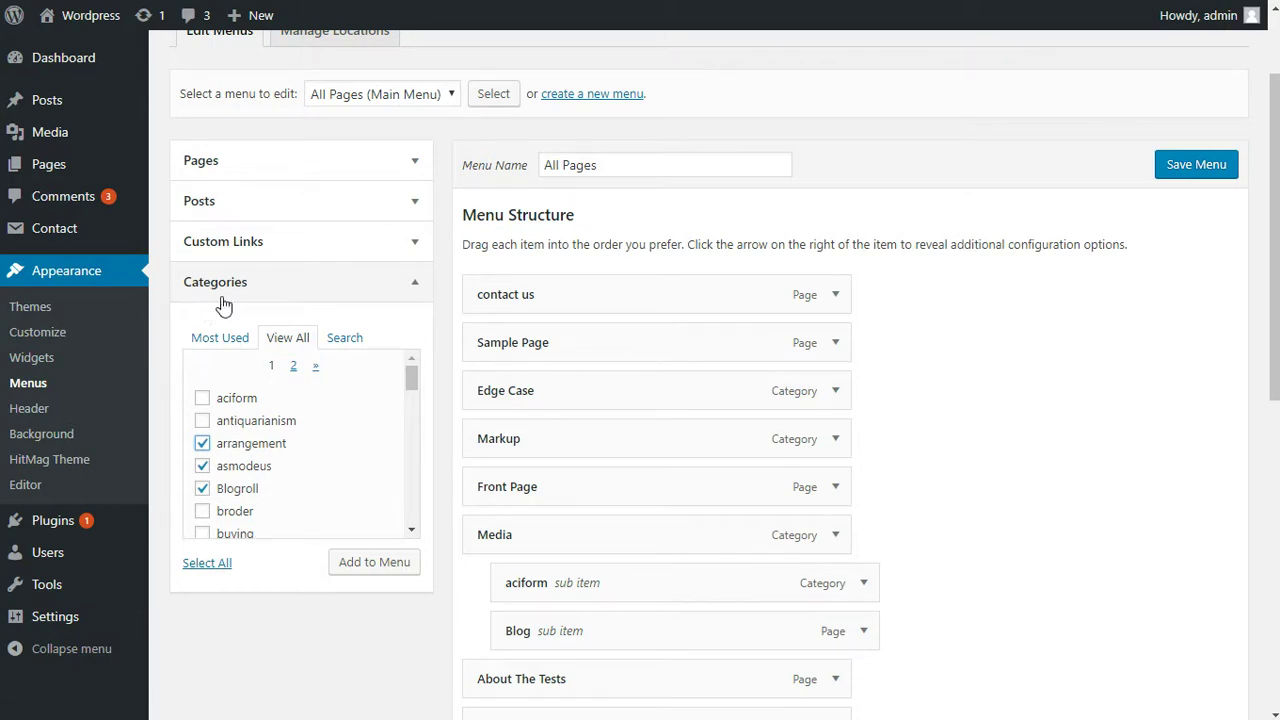
click(371, 564)
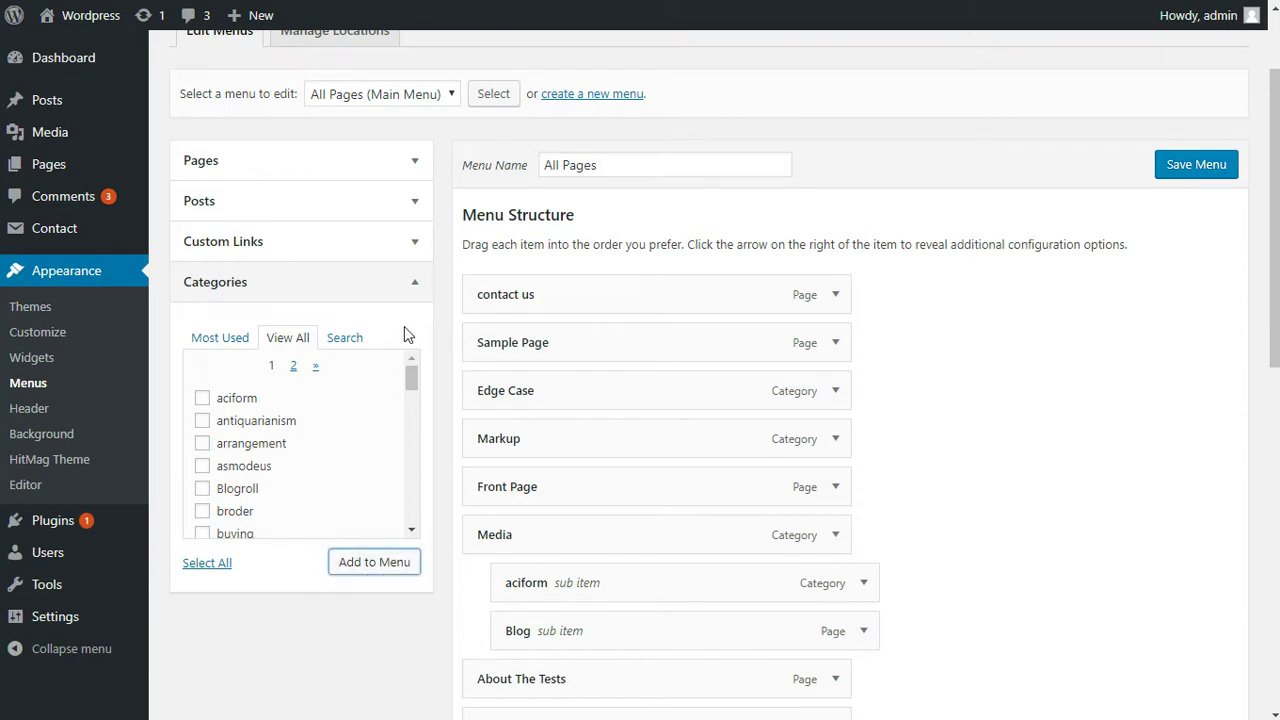
Add the checked pages Page A and Blog to the menu.
click(411, 245)
click(410, 203)
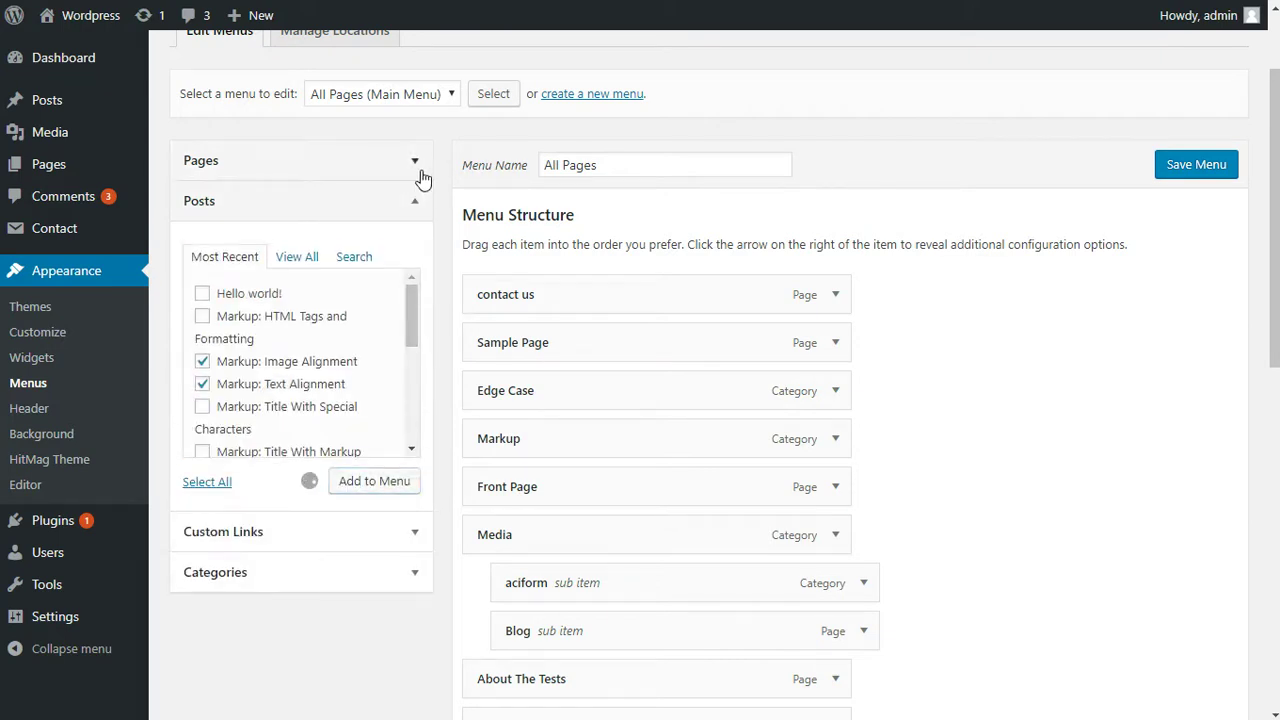
click(418, 168)
click(408, 442)
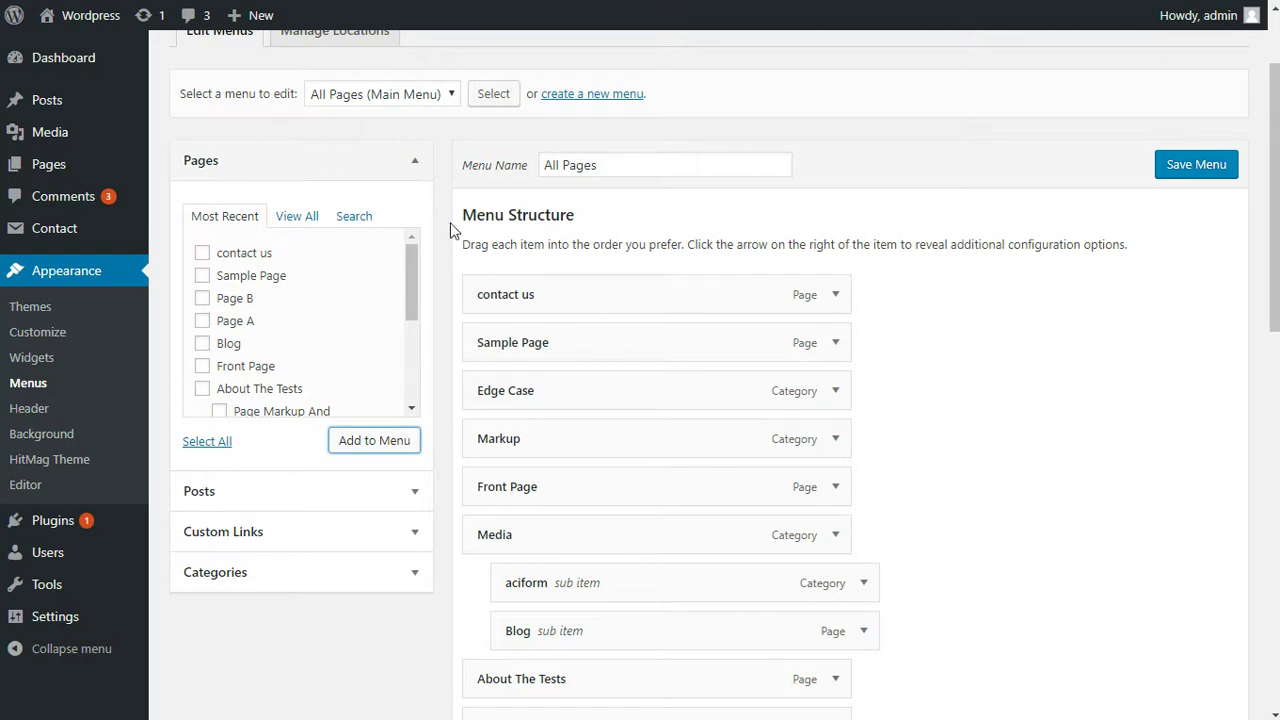
click(414, 167)
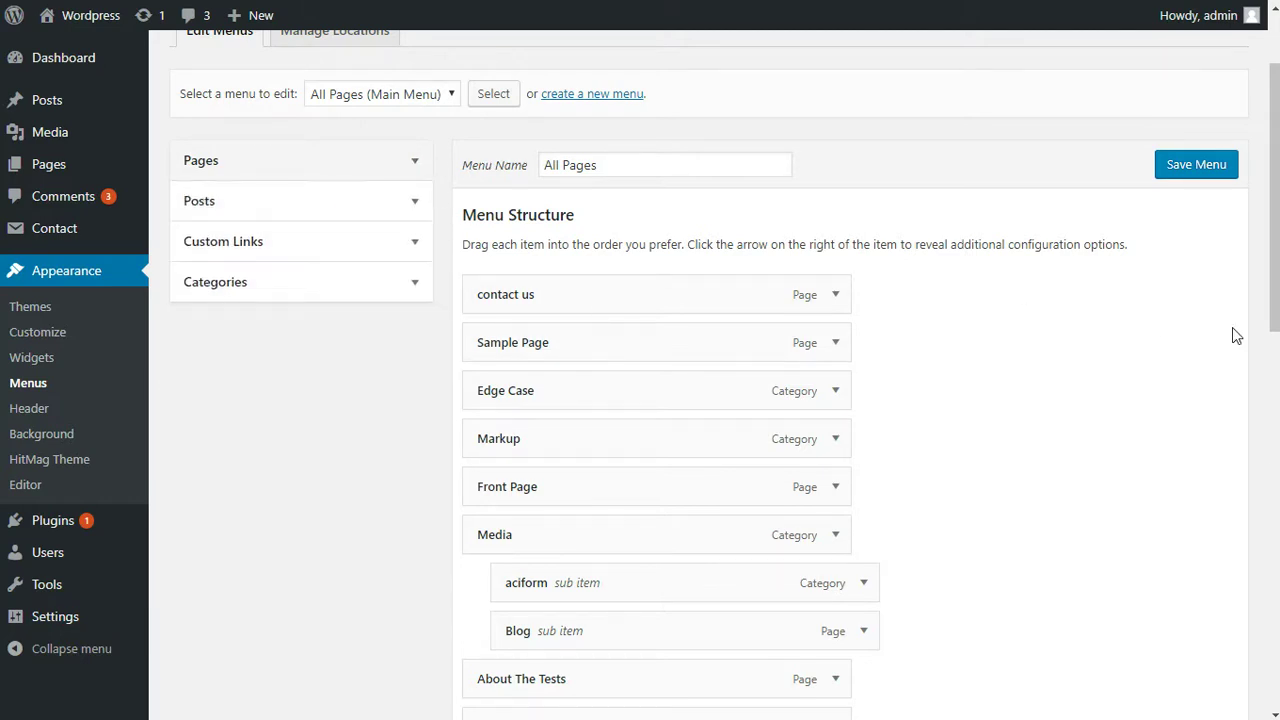
scroll(1234, 334, down, 1)
scroll(850, 376, down, 8)
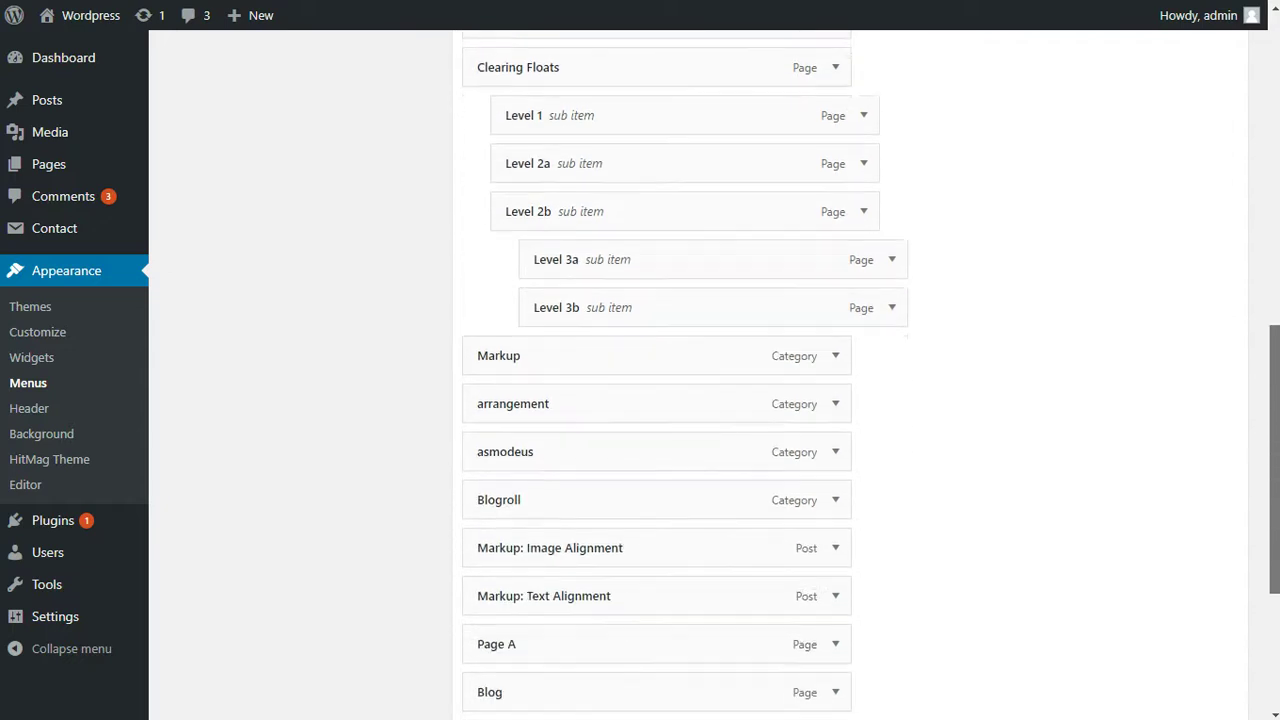
scroll(850, 376, down, 1)
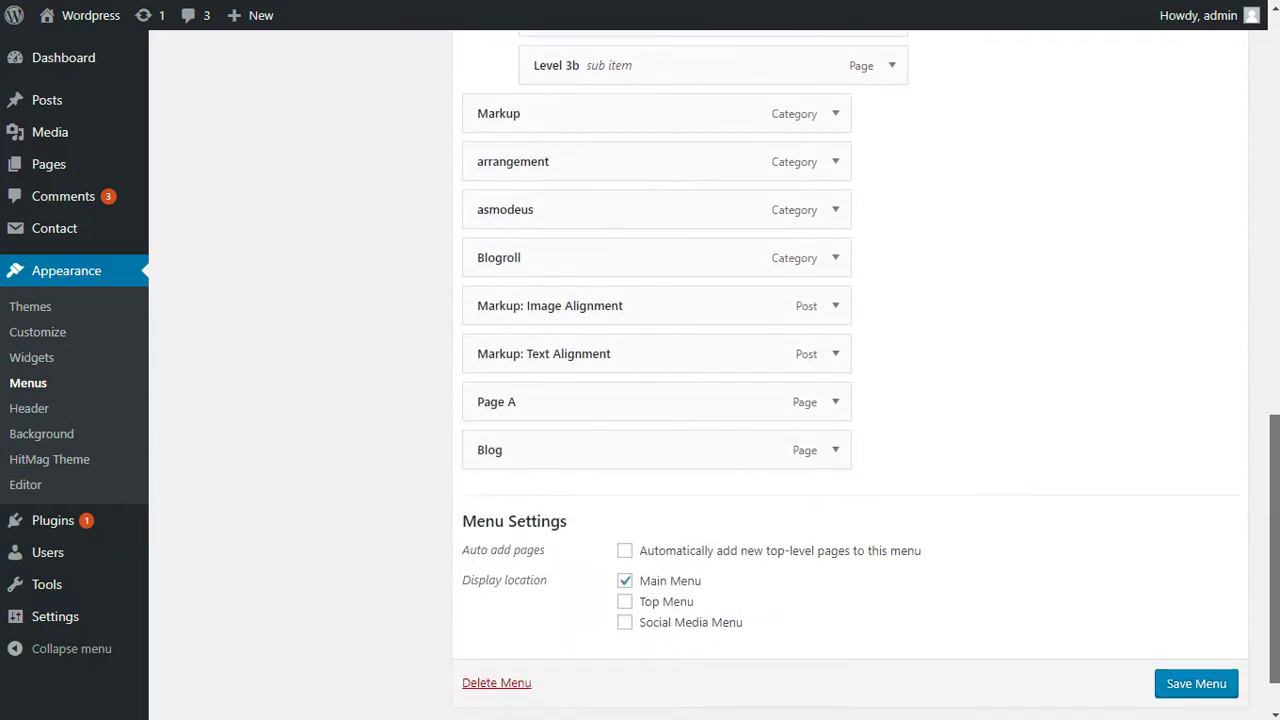
scroll(464, 302, up, 10)
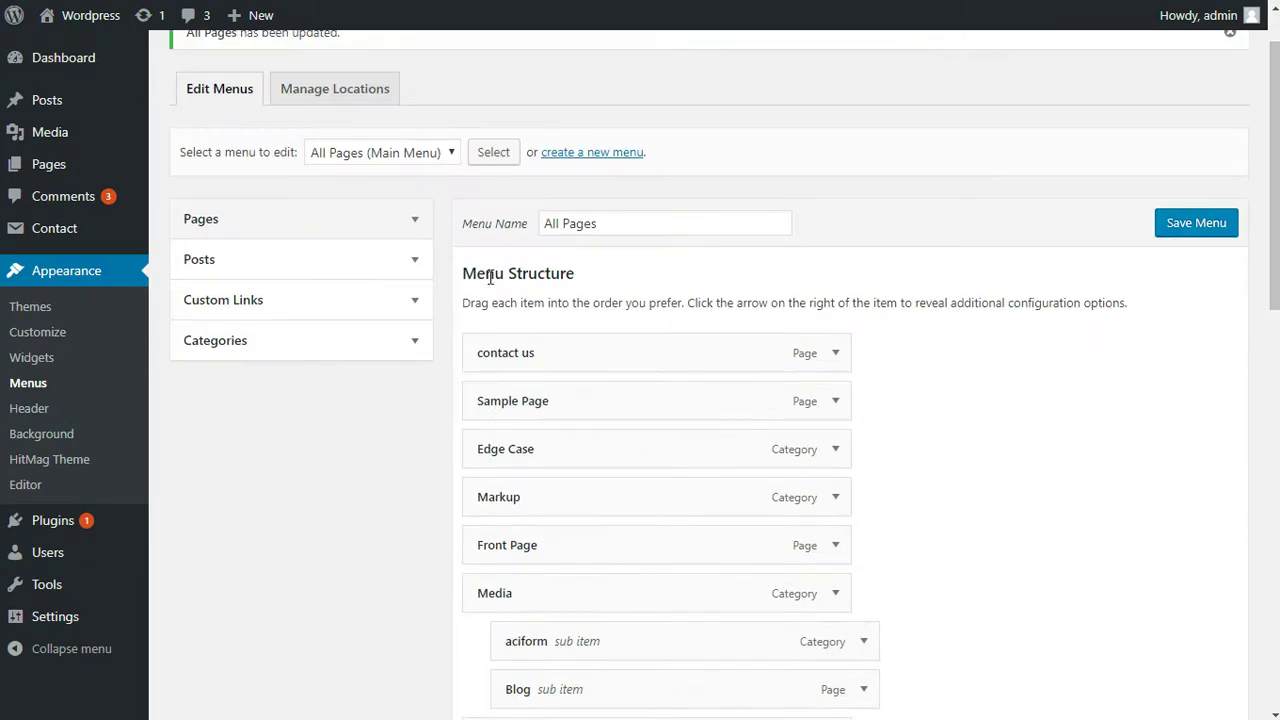
drag(469, 272, 720, 286)
click(1181, 366)
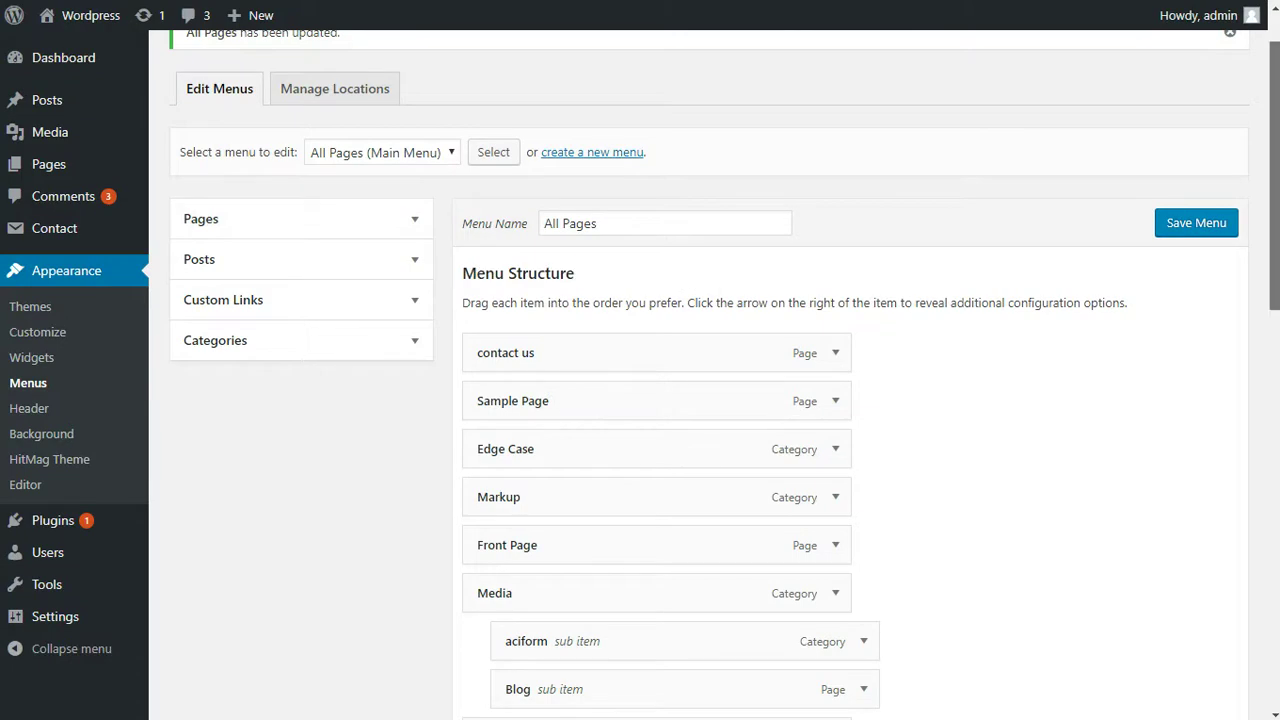
scroll(1274, 400, down, 7)
scroll(850, 376, down, 3)
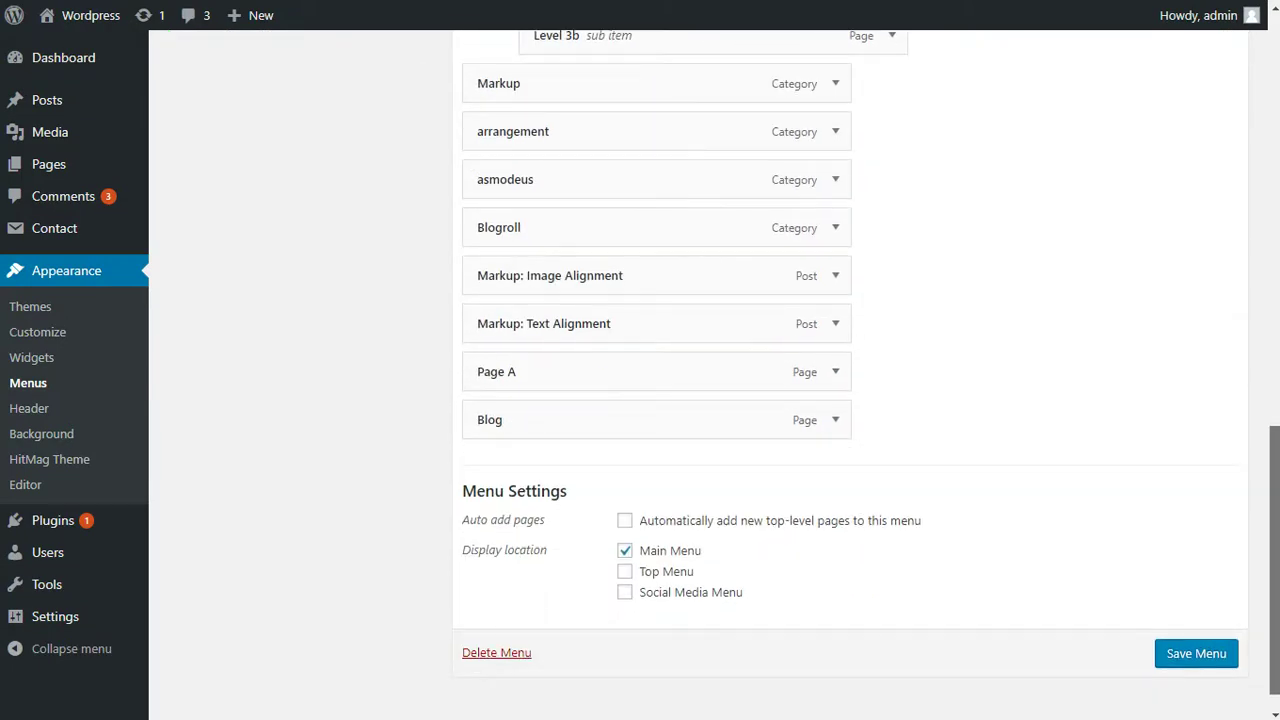
scroll(1172, 446, up, 1)
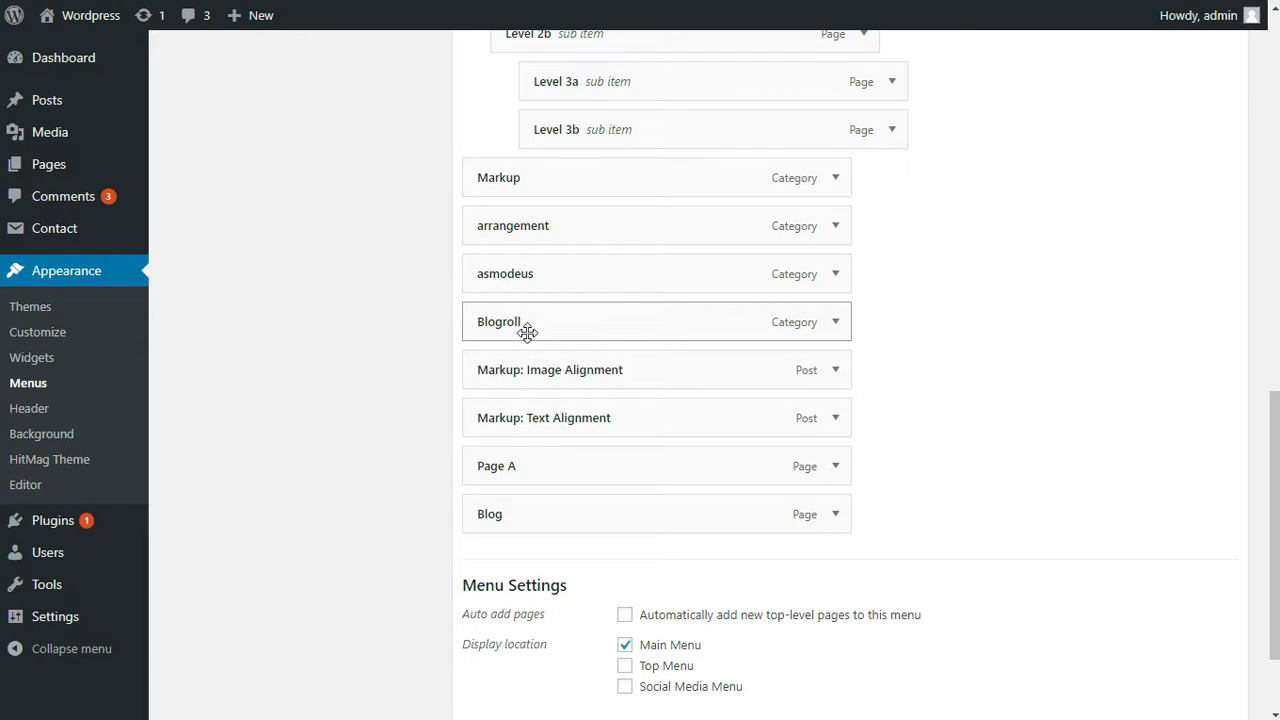
Move Blogroll up and indent it under Markup, then indent Blog beneath Markup too.
drag(517, 327, 518, 108)
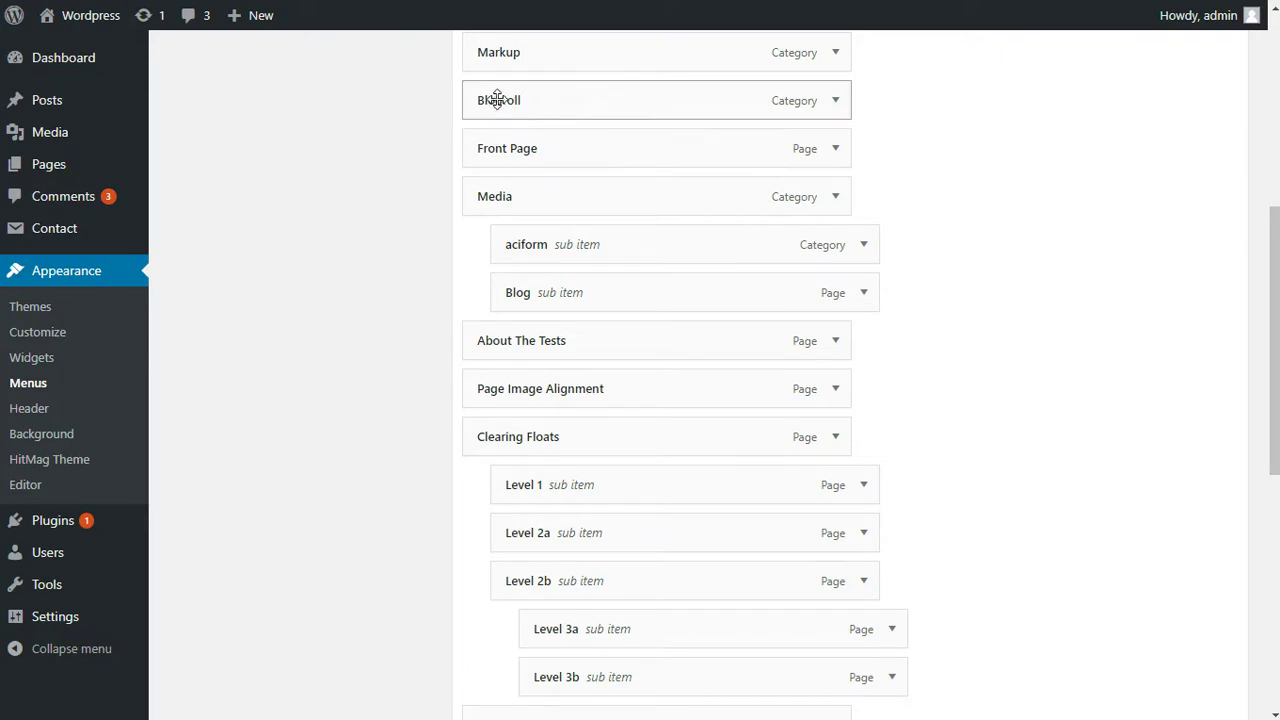
drag(497, 100, 540, 101)
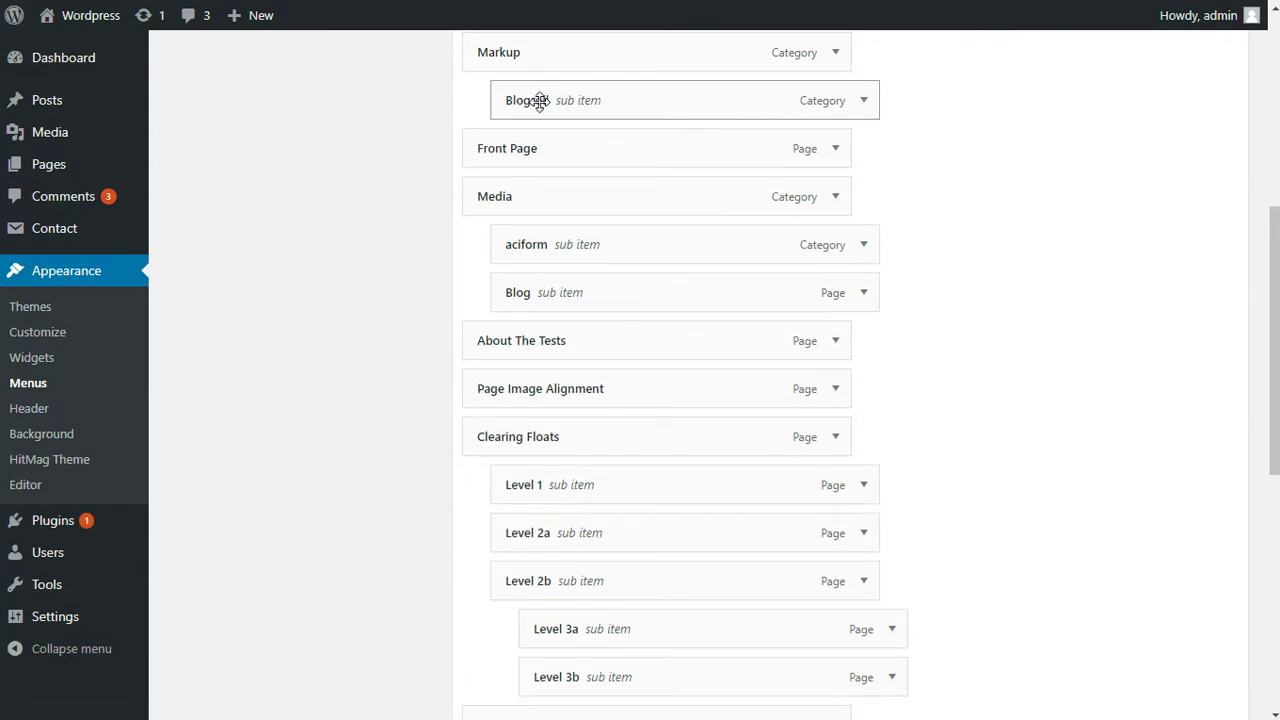
drag(1273, 262, 1273, 494)
drag(560, 373, 614, 429)
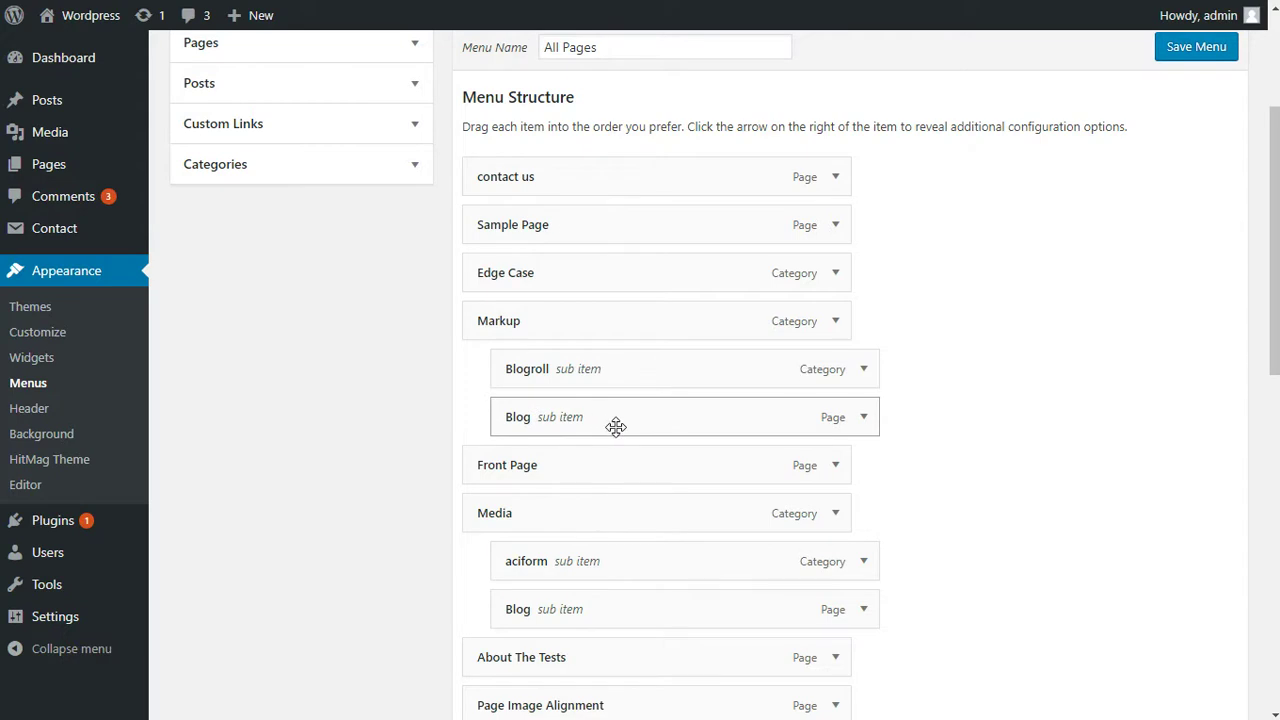
Drag asmodeus into place as a sub-item under Markup.
scroll(700, 400, down, 10)
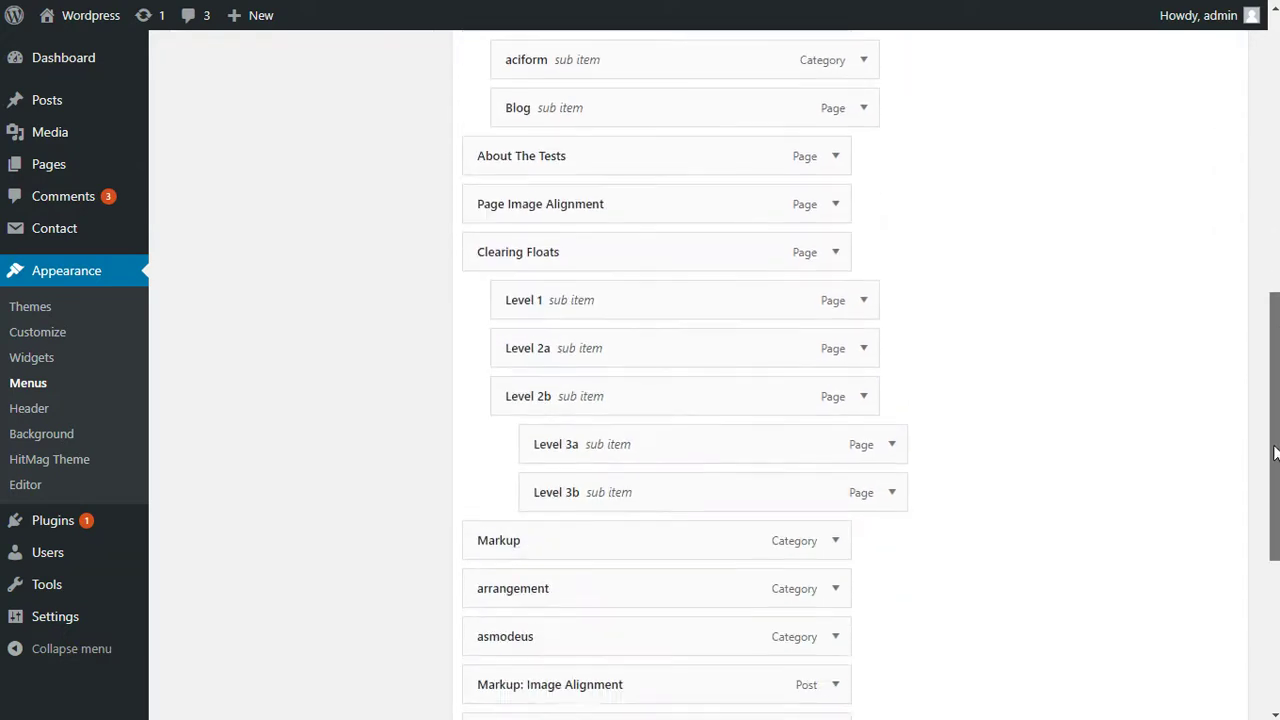
scroll(1046, 494, down, 1)
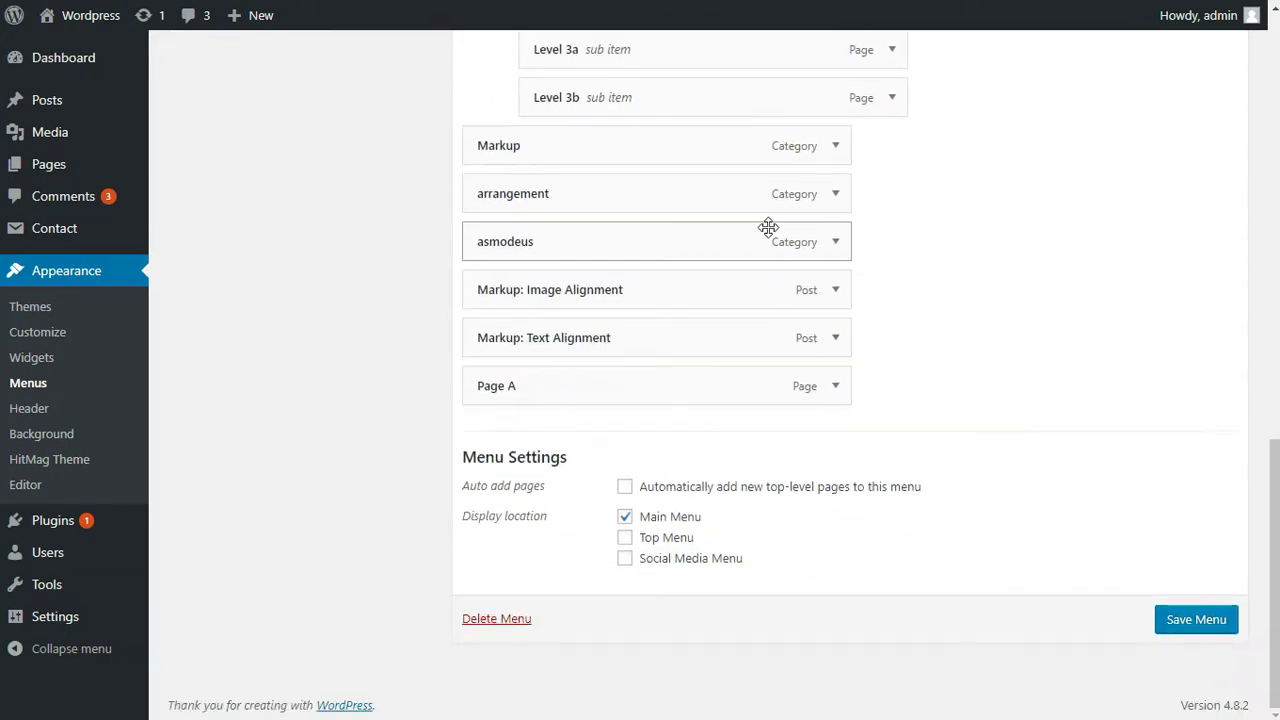
drag(576, 237, 608, 643)
scroll(786, 249, up, 10)
scroll(654, 377, up, 2)
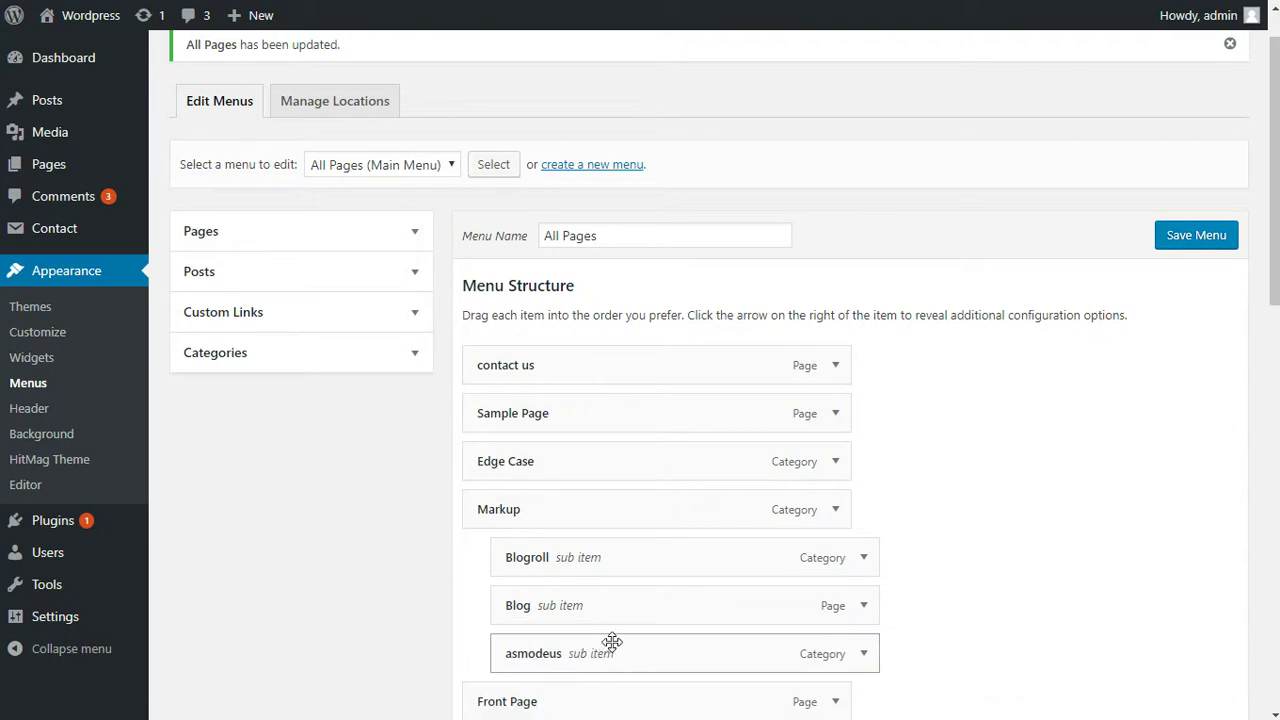
drag(1277, 152, 1277, 308)
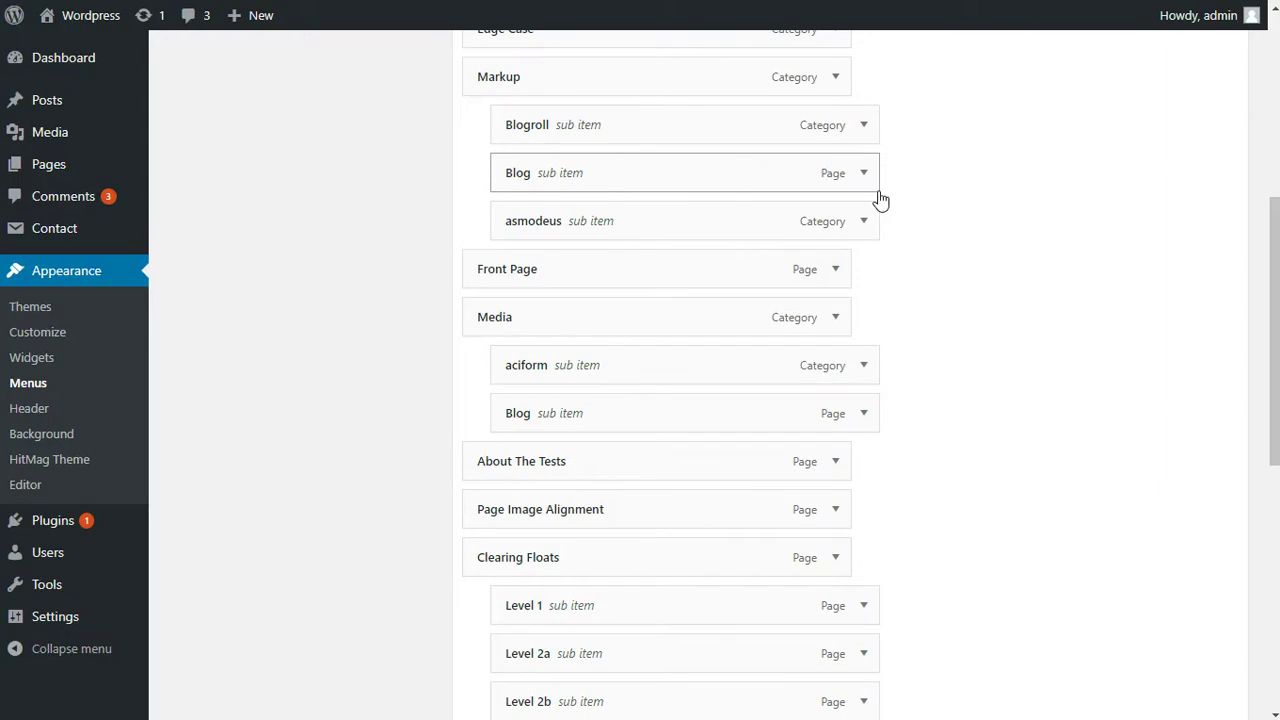
drag(1271, 243, 1276, 451)
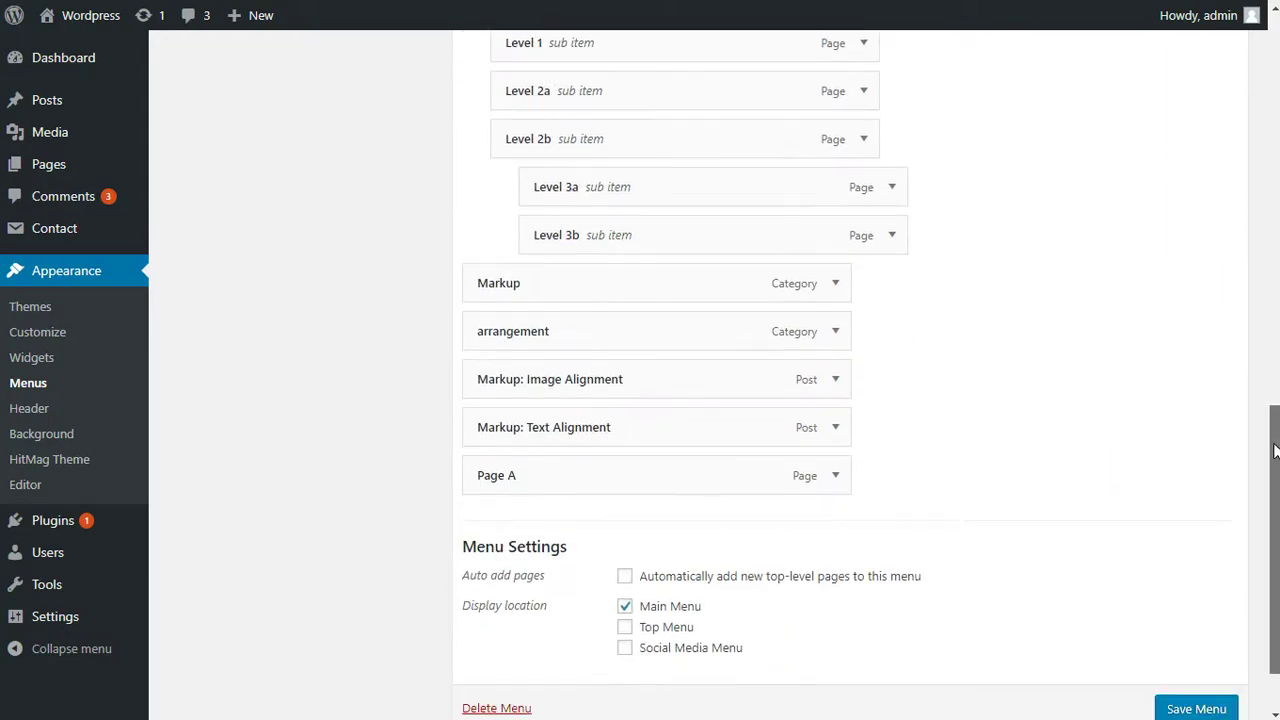
Move Page A and arrangement up to nest as sub-sub items beneath Blog.
drag(635, 468, 700, 241)
scroll(837, 280, up, 4)
drag(1276, 331, 1262, 550)
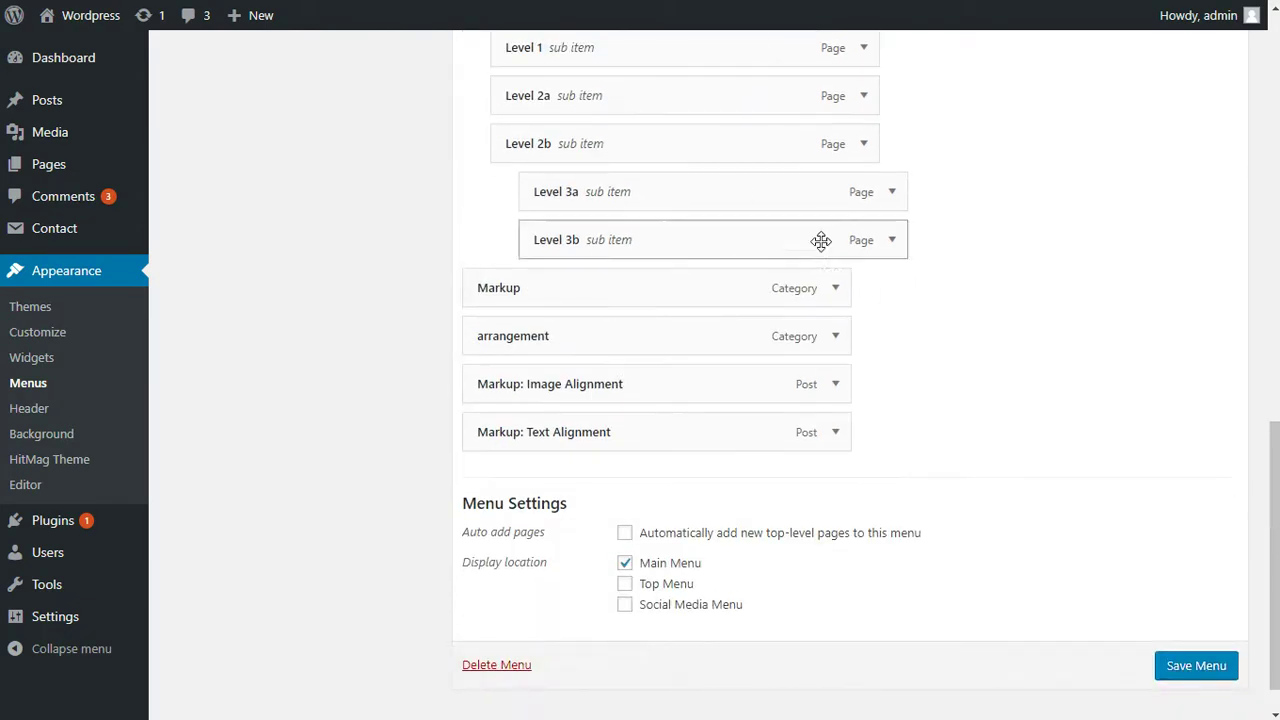
scroll(822, 240, up, 2)
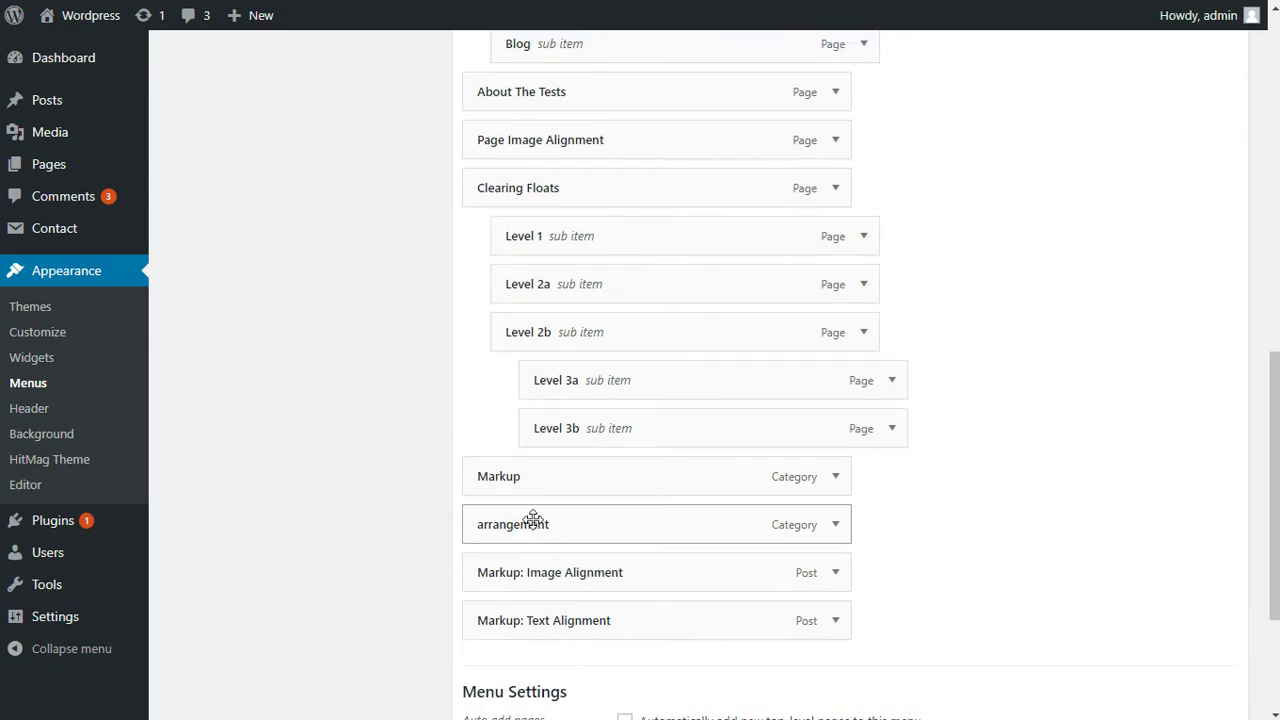
drag(531, 520, 580, 622)
scroll(743, 274, up, 5)
scroll(591, 149, up, 3)
Drop arrangement as a sub-sub item under Blog and save the All Pages menu outside full screen.
drag(685, 604, 686, 604)
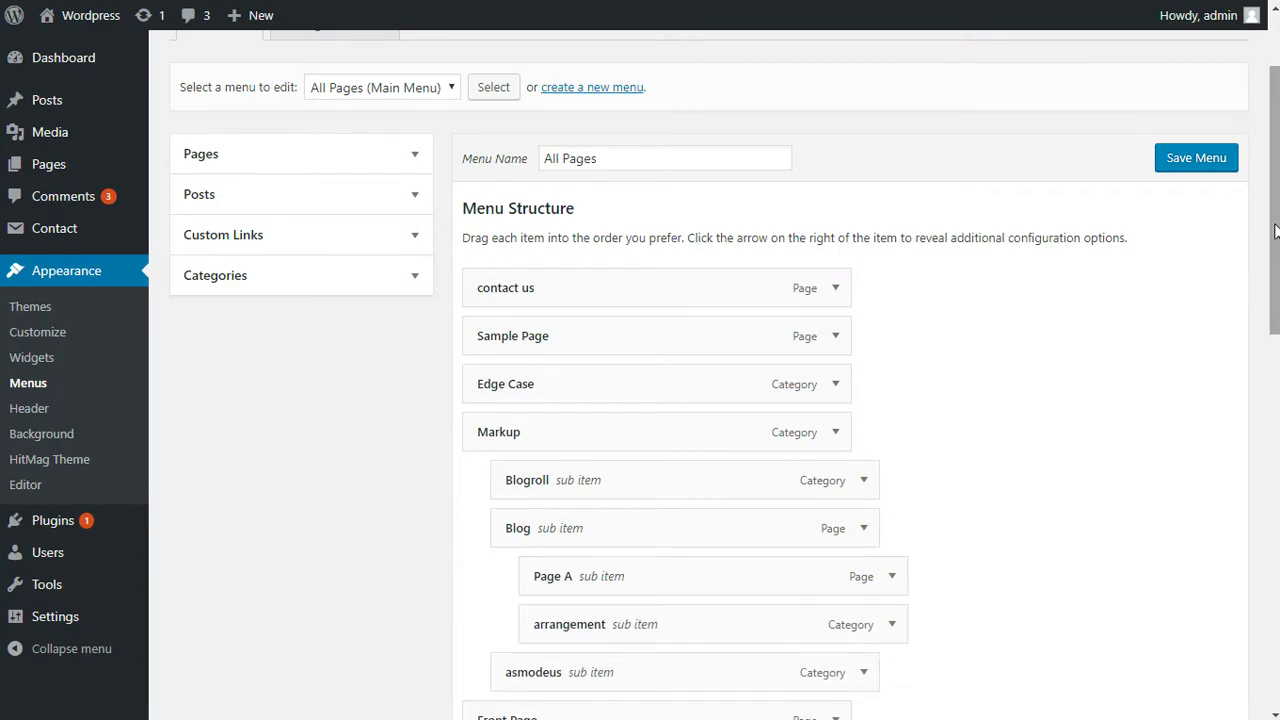
click(1212, 160)
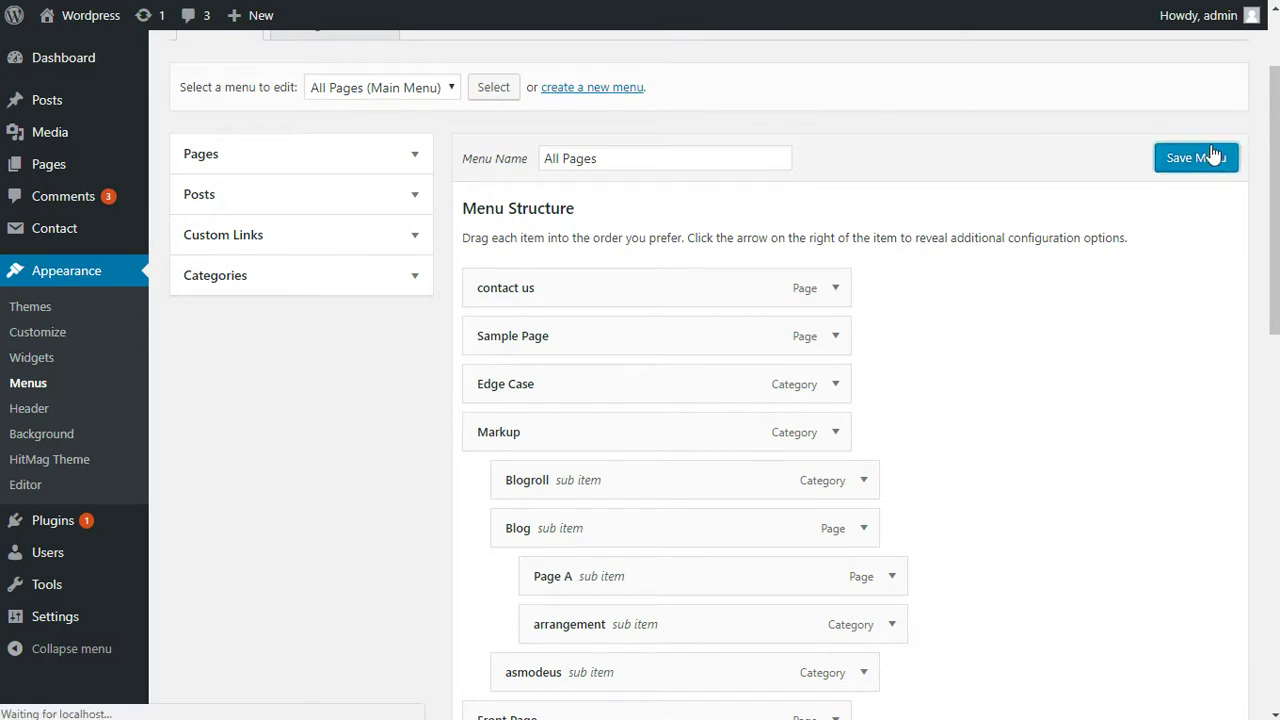
key(F11)
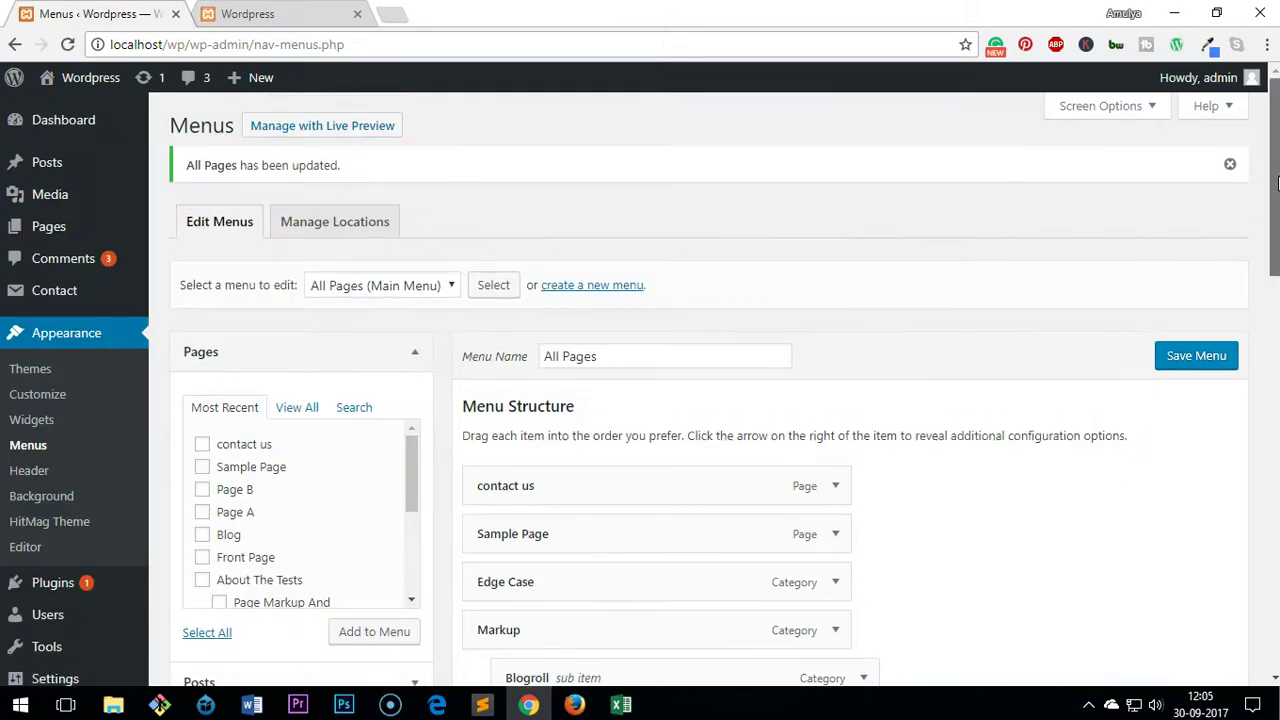
scroll(1275, 207, down, 2)
drag(1275, 207, 1275, 260)
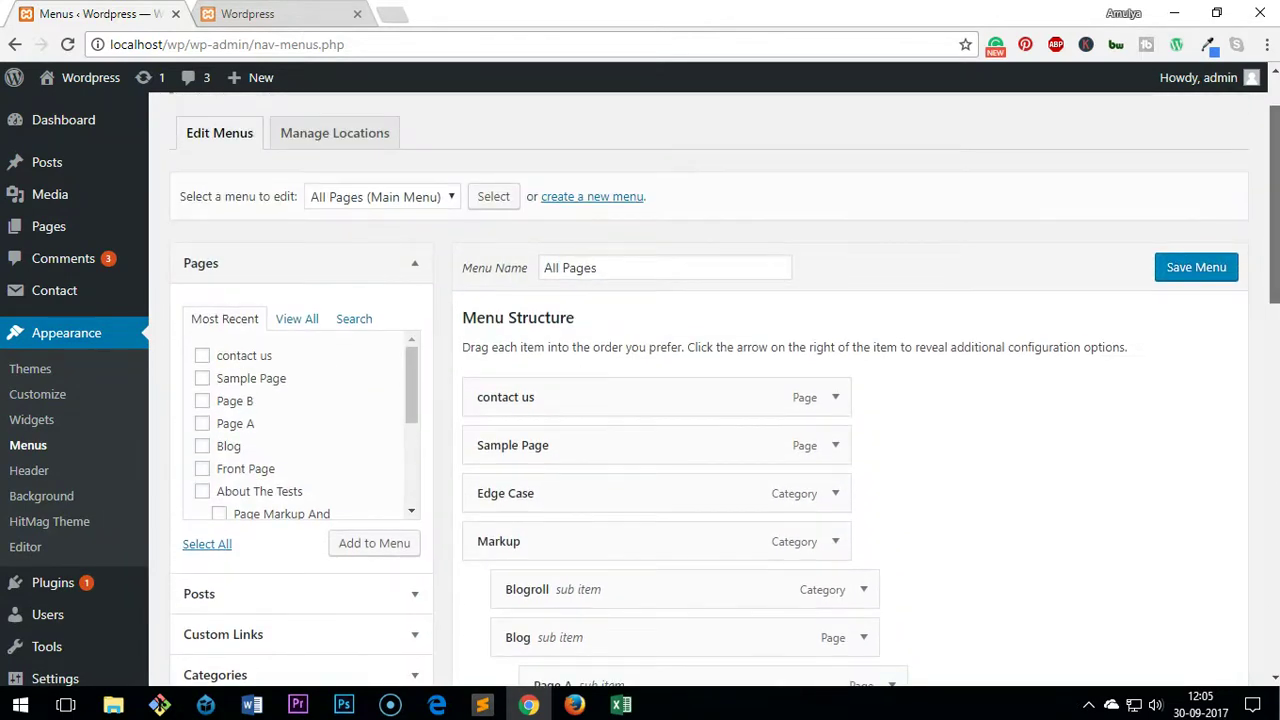
drag(1275, 260, 1275, 232)
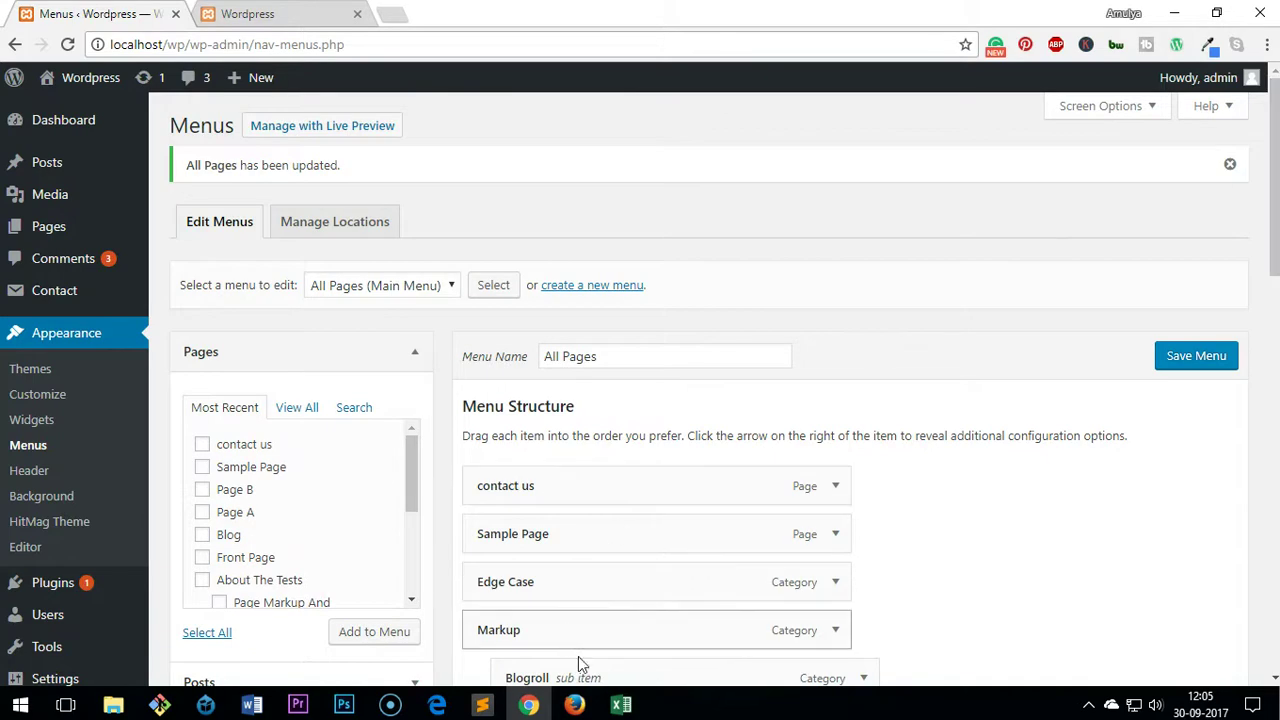
click(1200, 358)
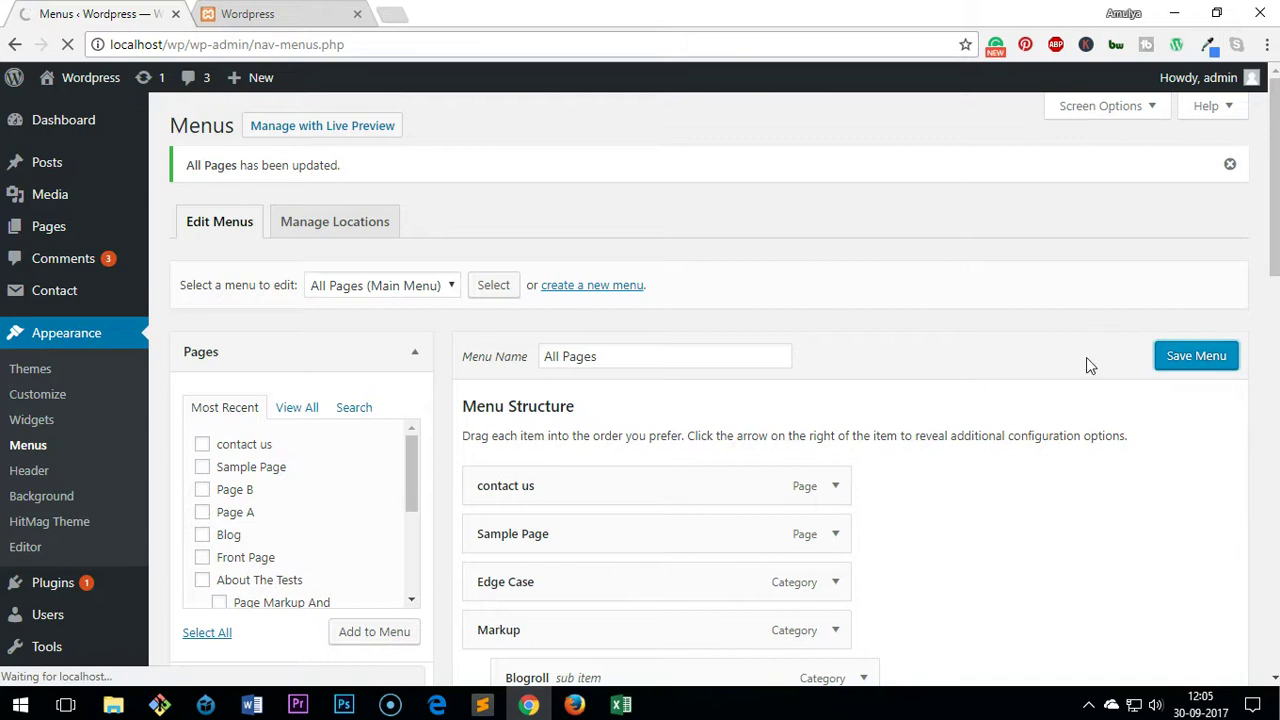
drag(1275, 232, 1275, 605)
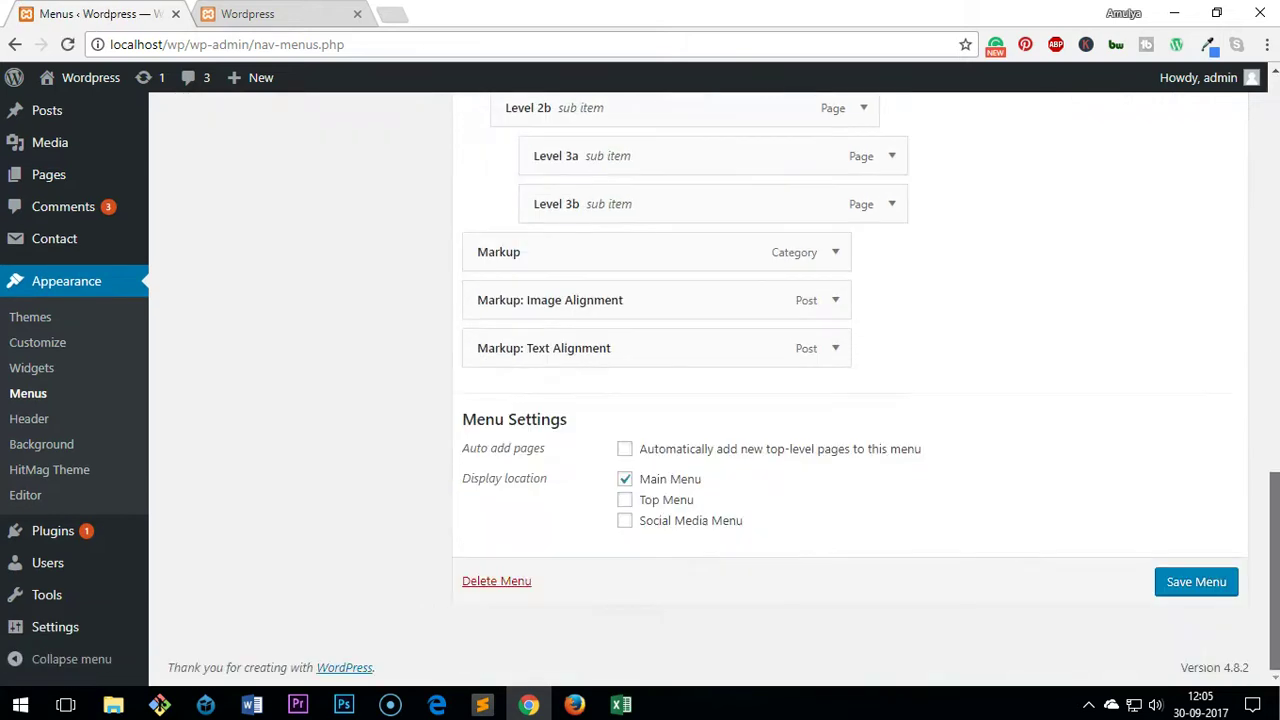
click(1194, 590)
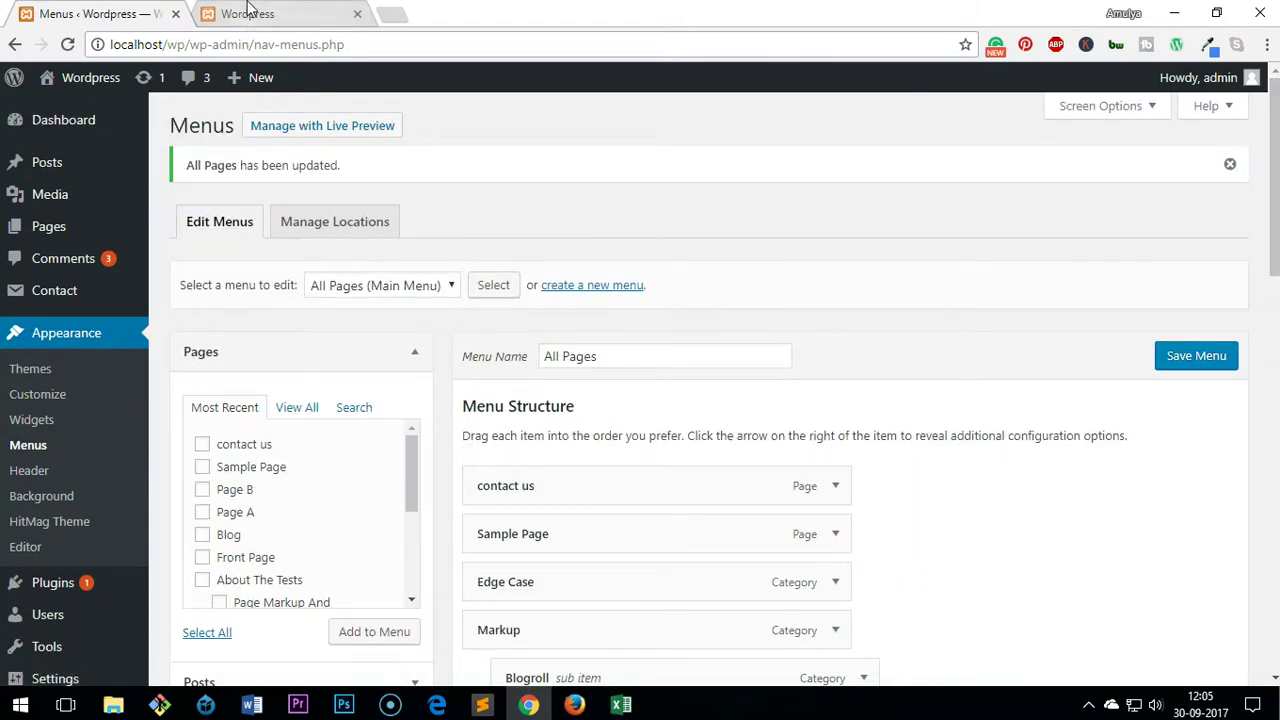
Reload the site's front page and check the Markup and Clearing Floats dropdowns.
click(288, 22)
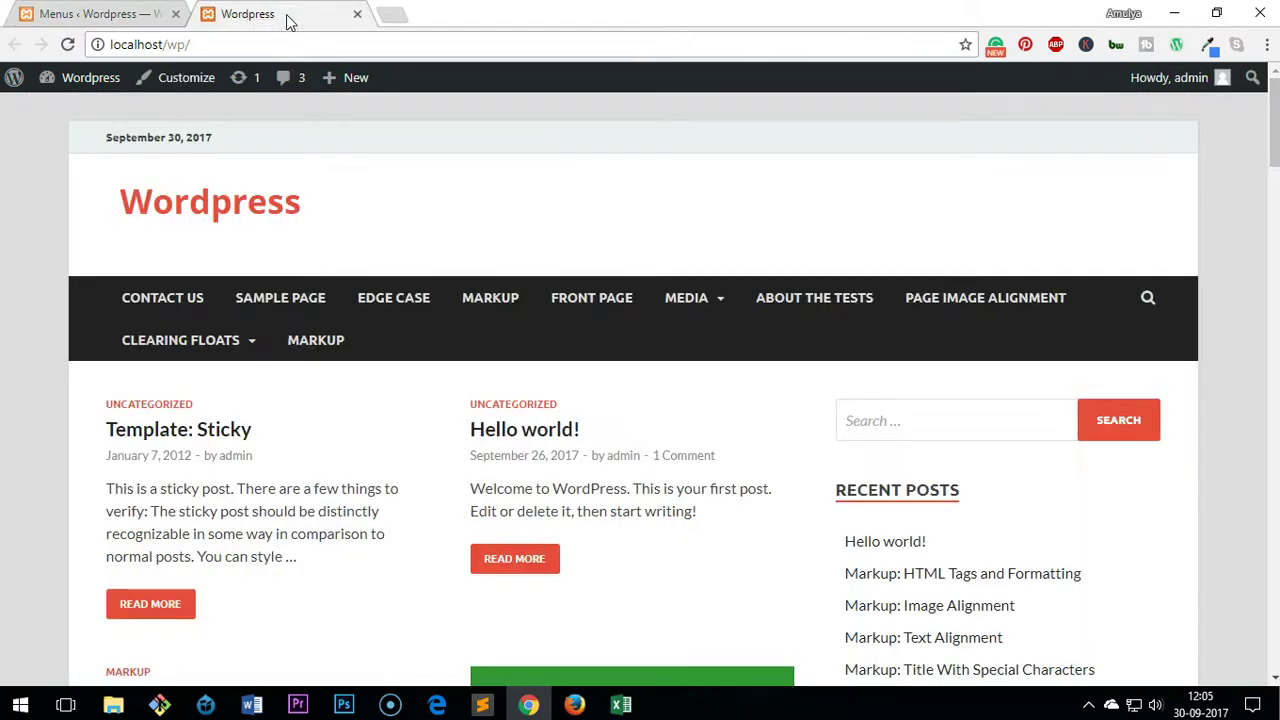
key(F5)
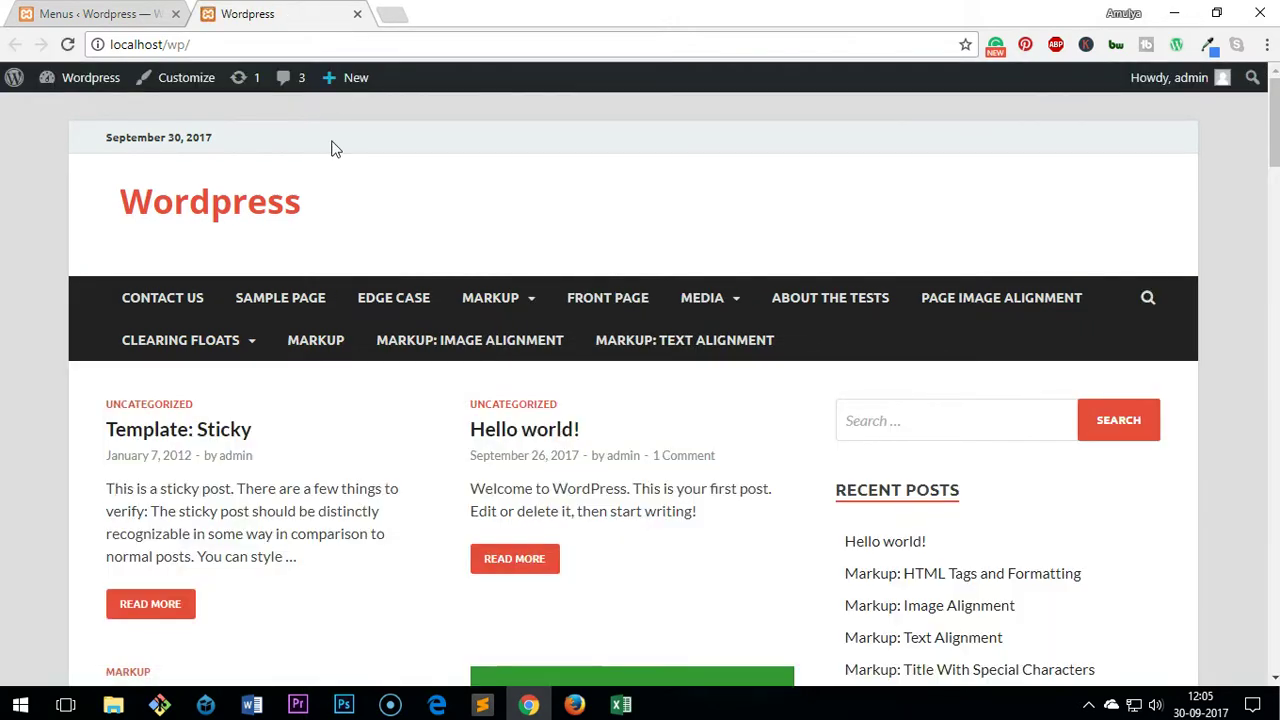
mouse_move(240, 342)
mouse_move(243, 463)
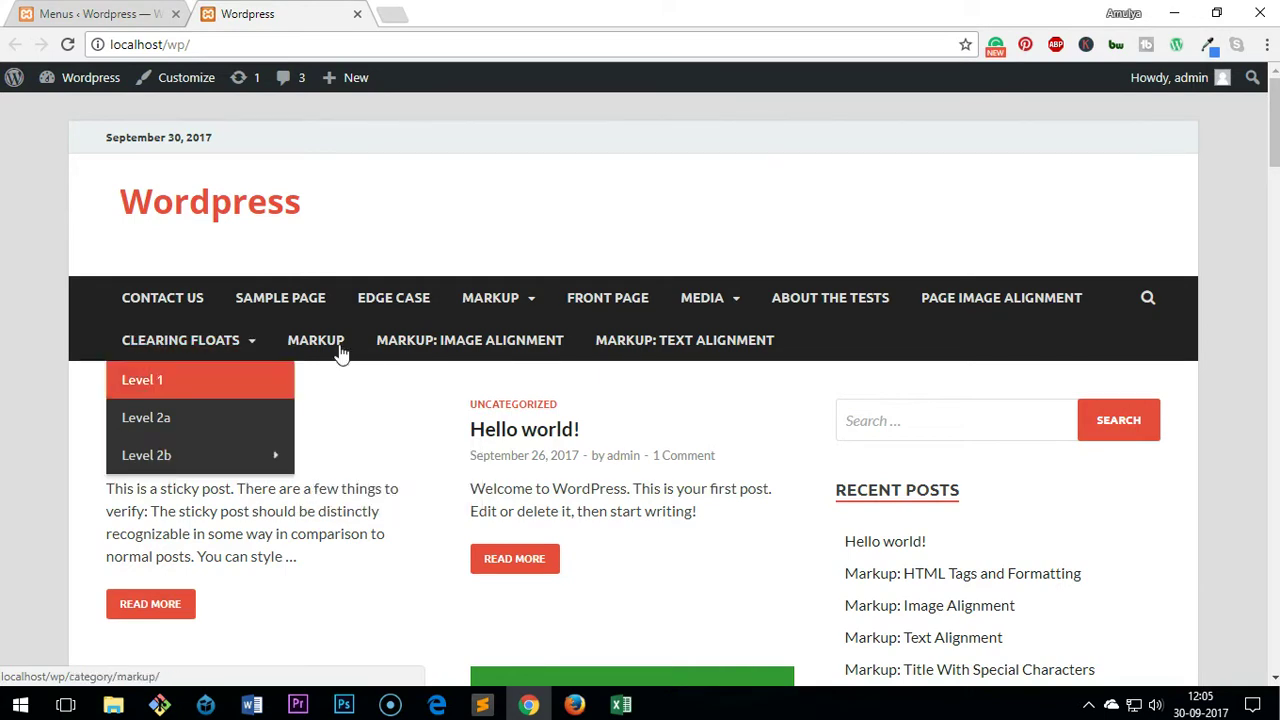
mouse_move(517, 297)
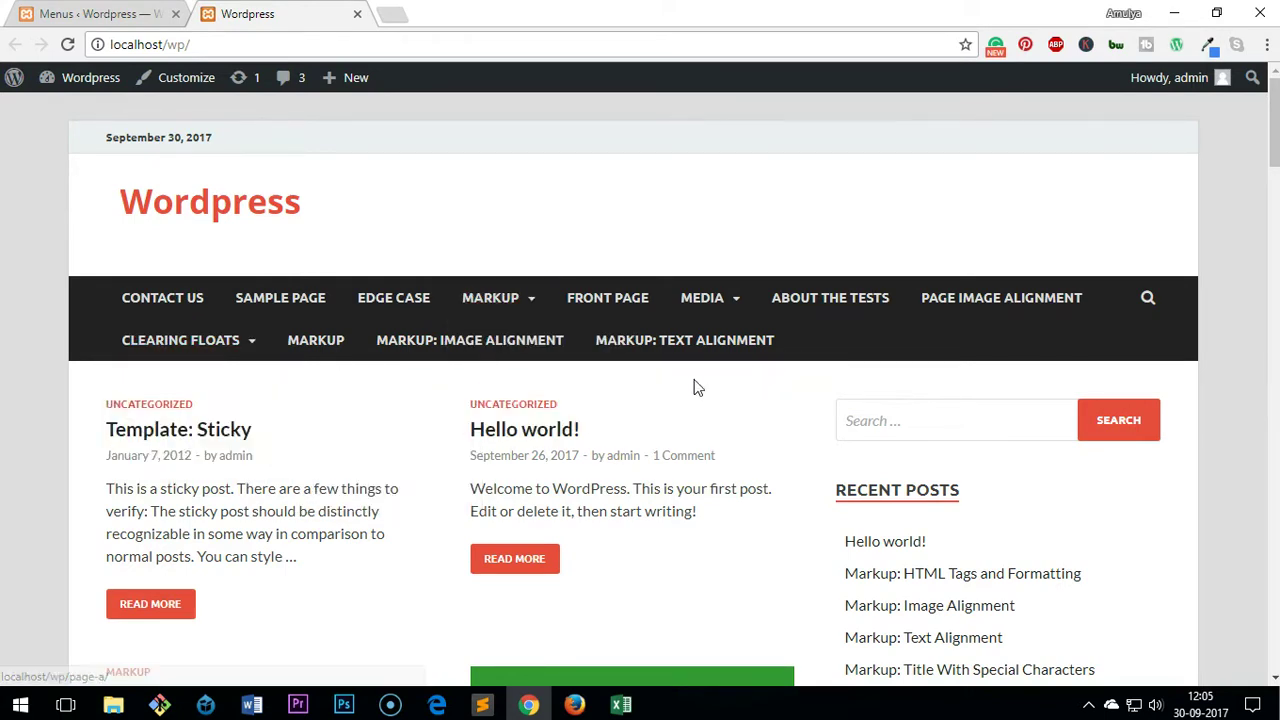
mouse_move(560, 387)
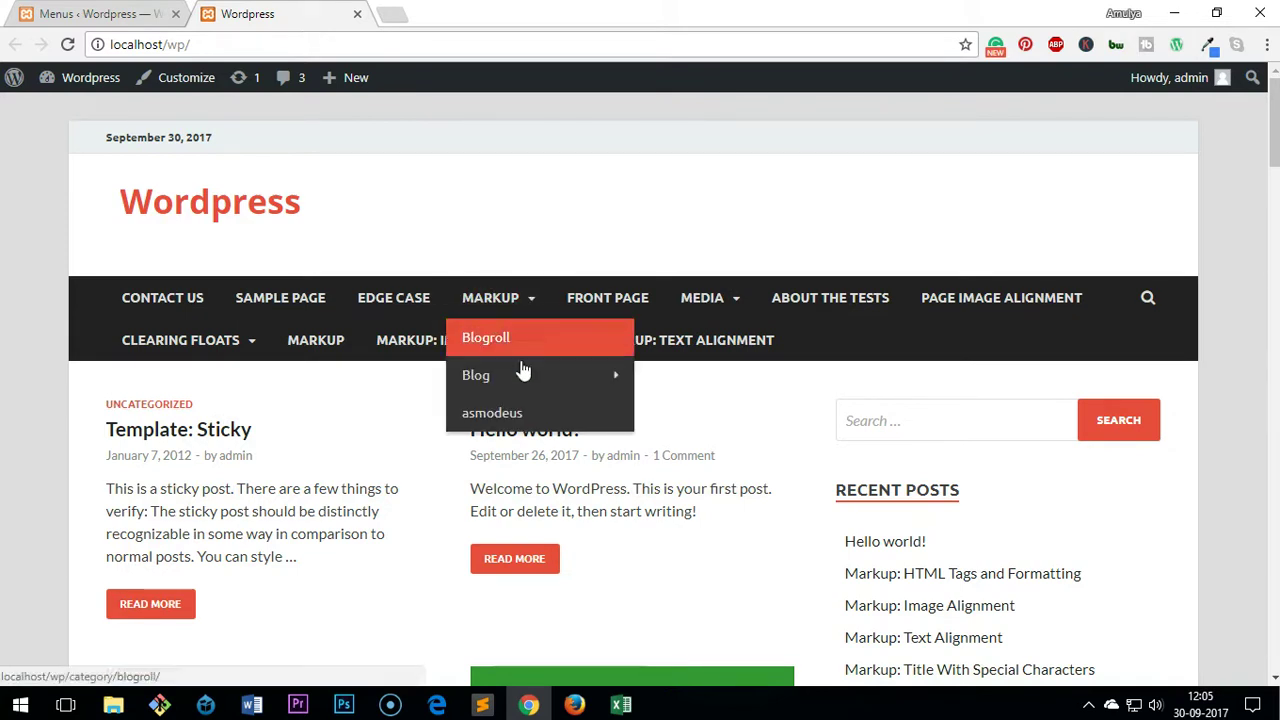
mouse_move(226, 366)
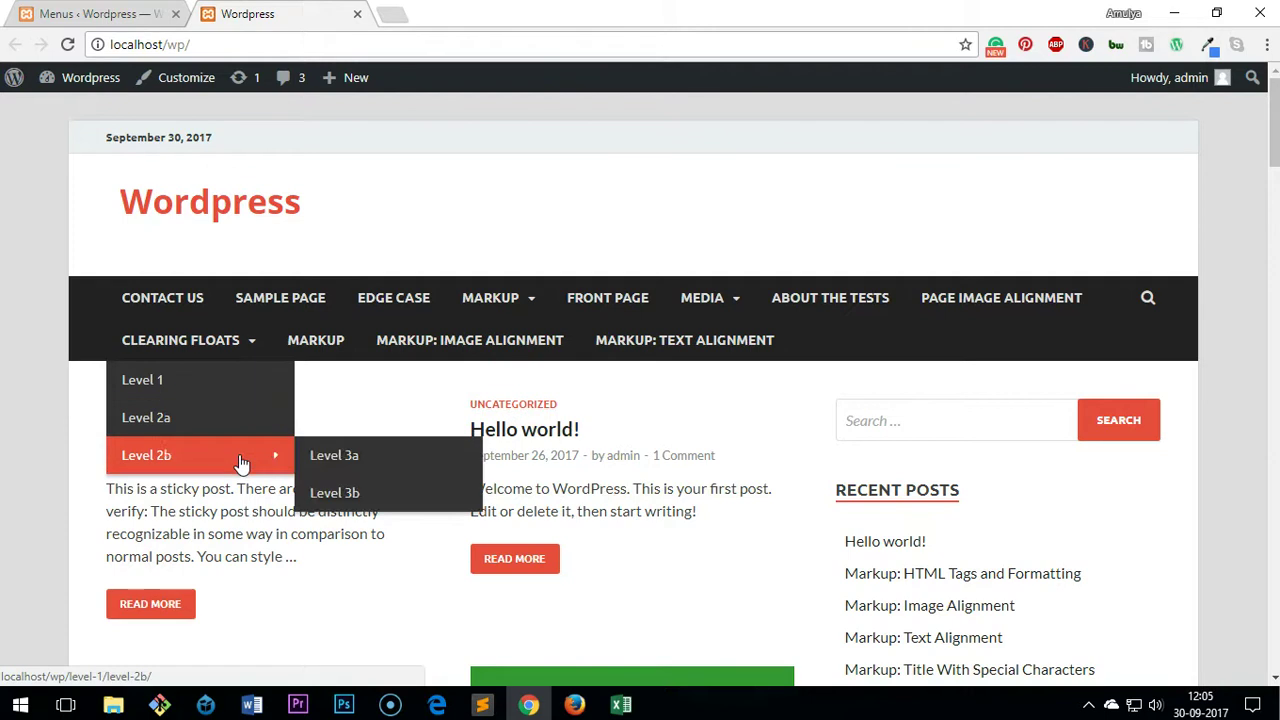